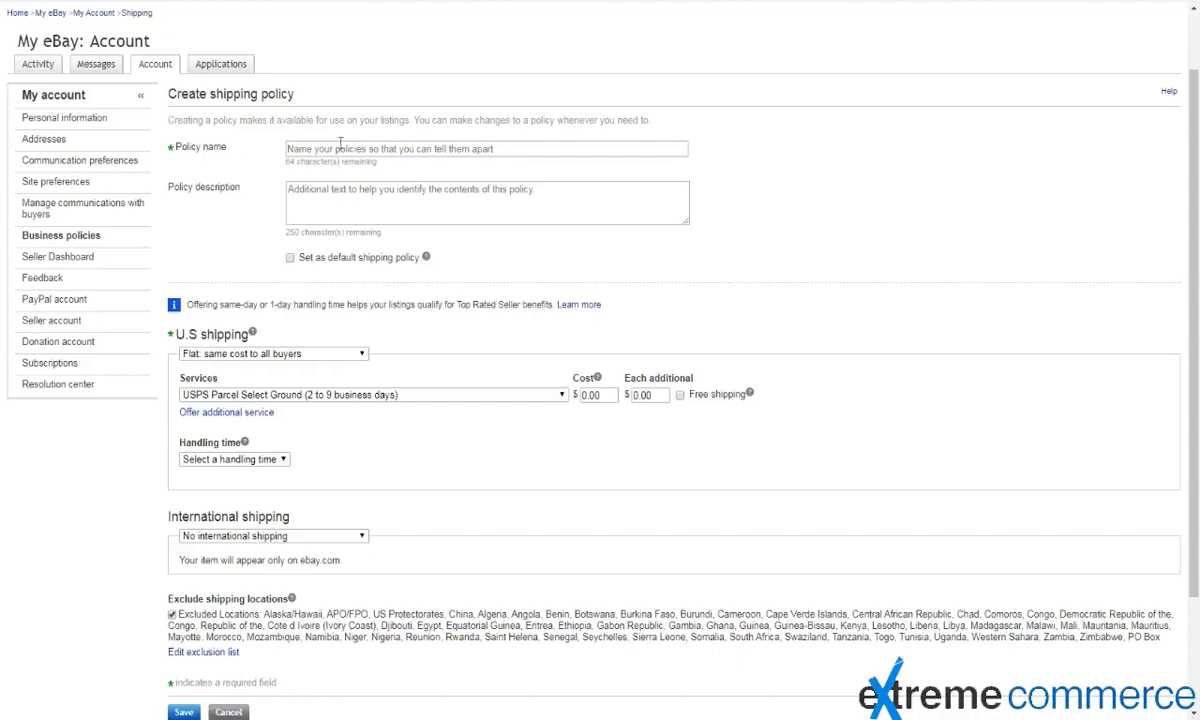
# Name the shipping policy "Extreme Commerce 1-2 days"
pyautogui.write('Extrenee Commerce 1-')
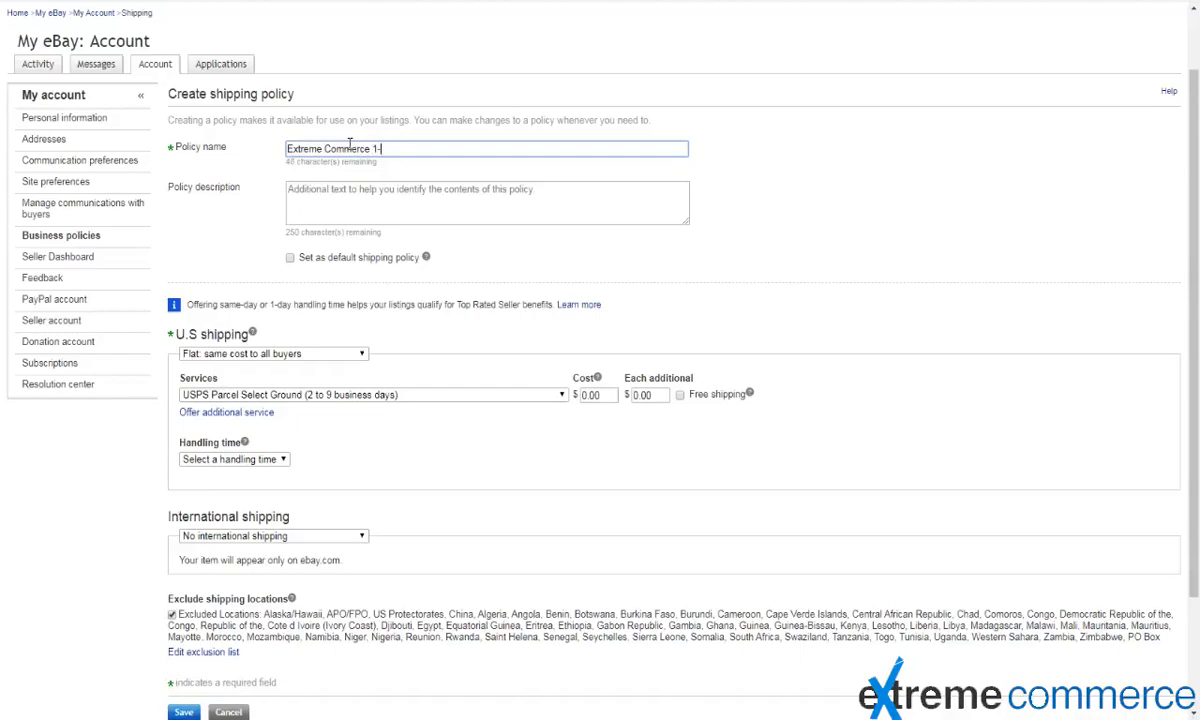
pyautogui.write('2 days')
pyautogui.click(366, 203)
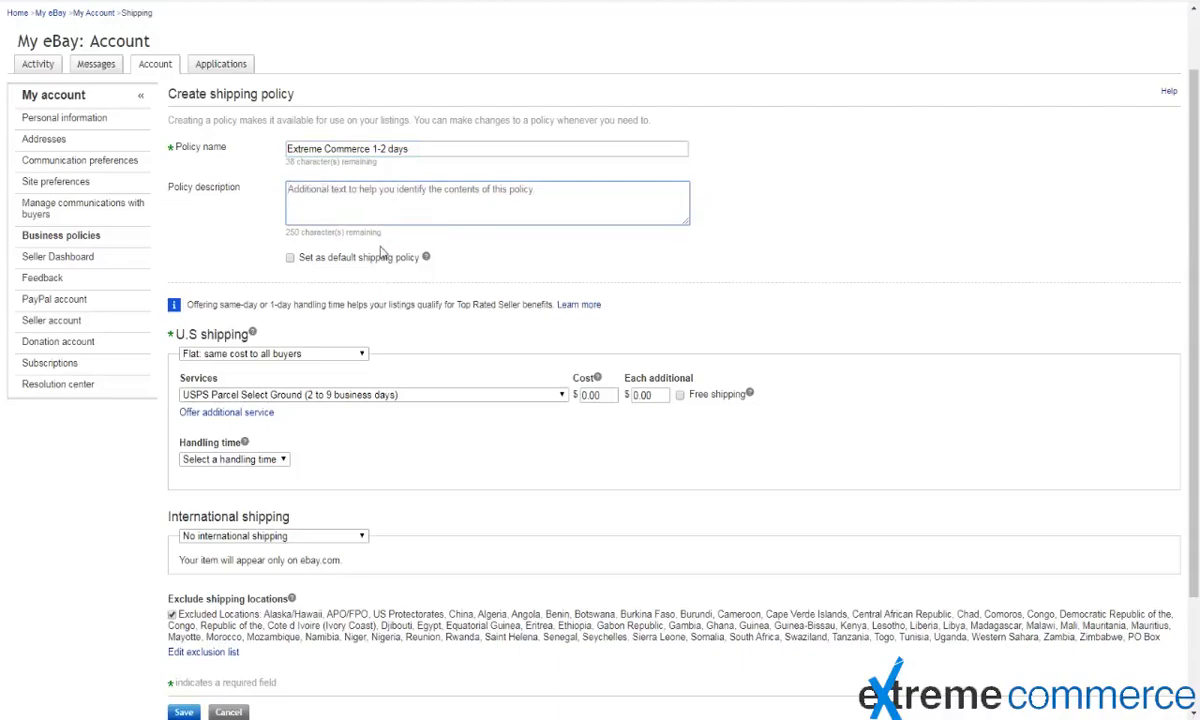
pyautogui.moveTo(314, 257); pyautogui.dragTo(384, 262)
pyautogui.click(387, 276)
pyautogui.doubleClick(376, 257)
pyautogui.click(393, 287)
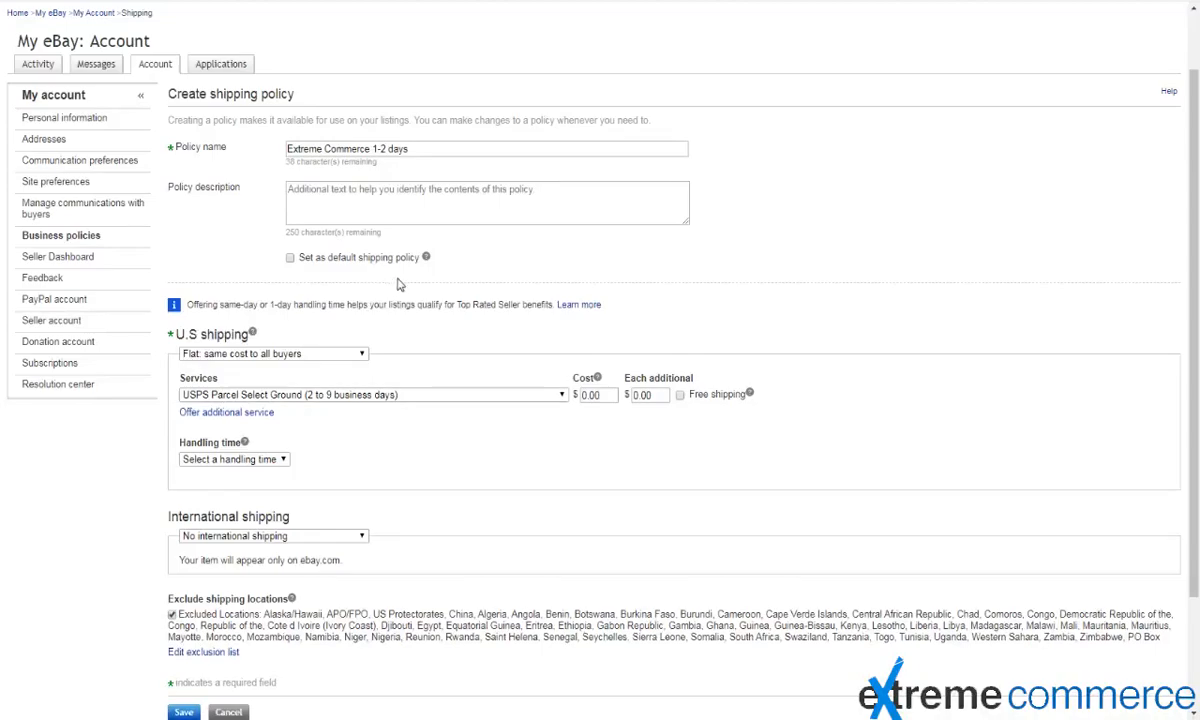
pyautogui.moveTo(418, 158)
pyautogui.mouseDown()
pyautogui.moveTo(371, 149)
pyautogui.moveTo(405, 149)
pyautogui.mouseUp()
pyautogui.click(346, 148)
pyautogui.click(290, 257)
pyautogui.click(290, 257)
pyautogui.moveTo(188, 335); pyautogui.dragTo(238, 336)
pyautogui.click(236, 338)
pyautogui.click(346, 337)
# Try the calculated, freight and local-pickup-only options as the U.S. shipping type
pyautogui.click(333, 356)
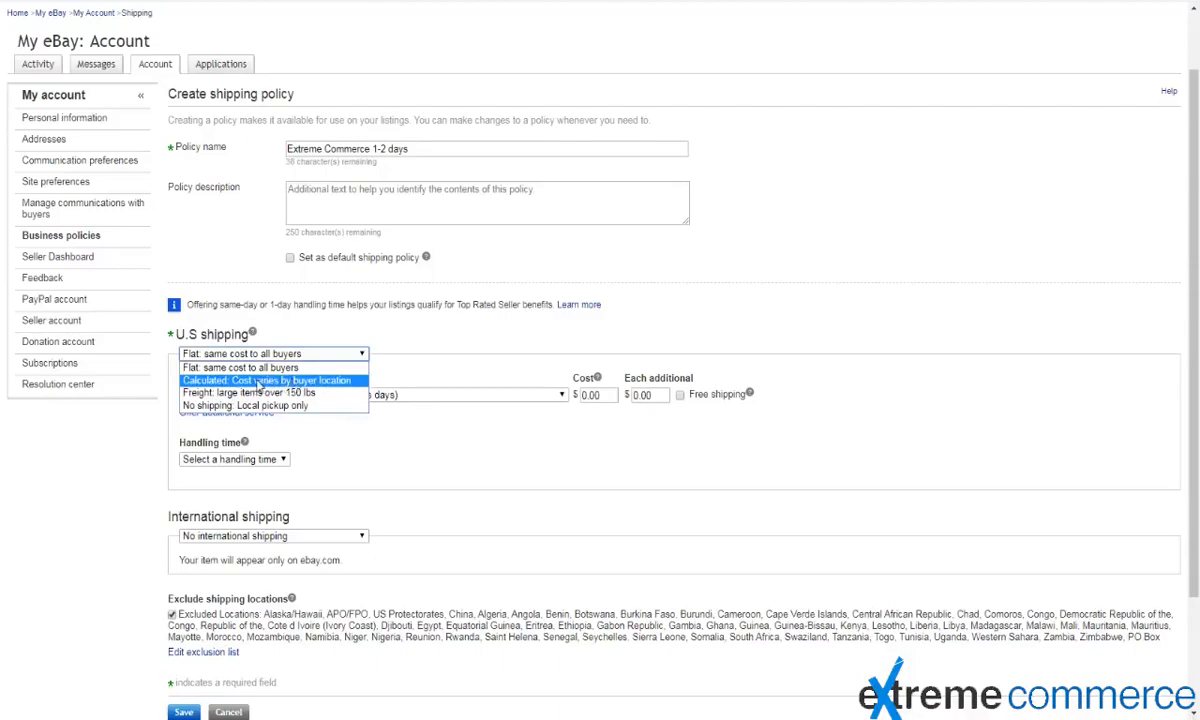
pyautogui.click(292, 382)
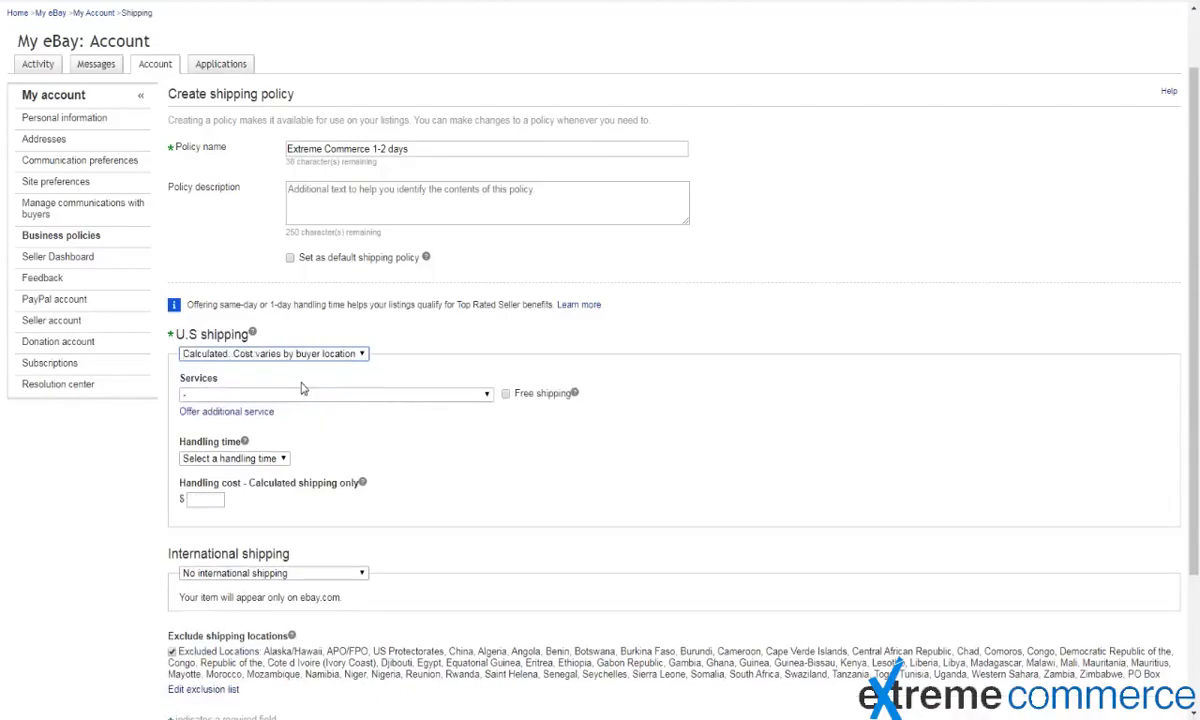
pyautogui.click(410, 395)
pyautogui.click(406, 406)
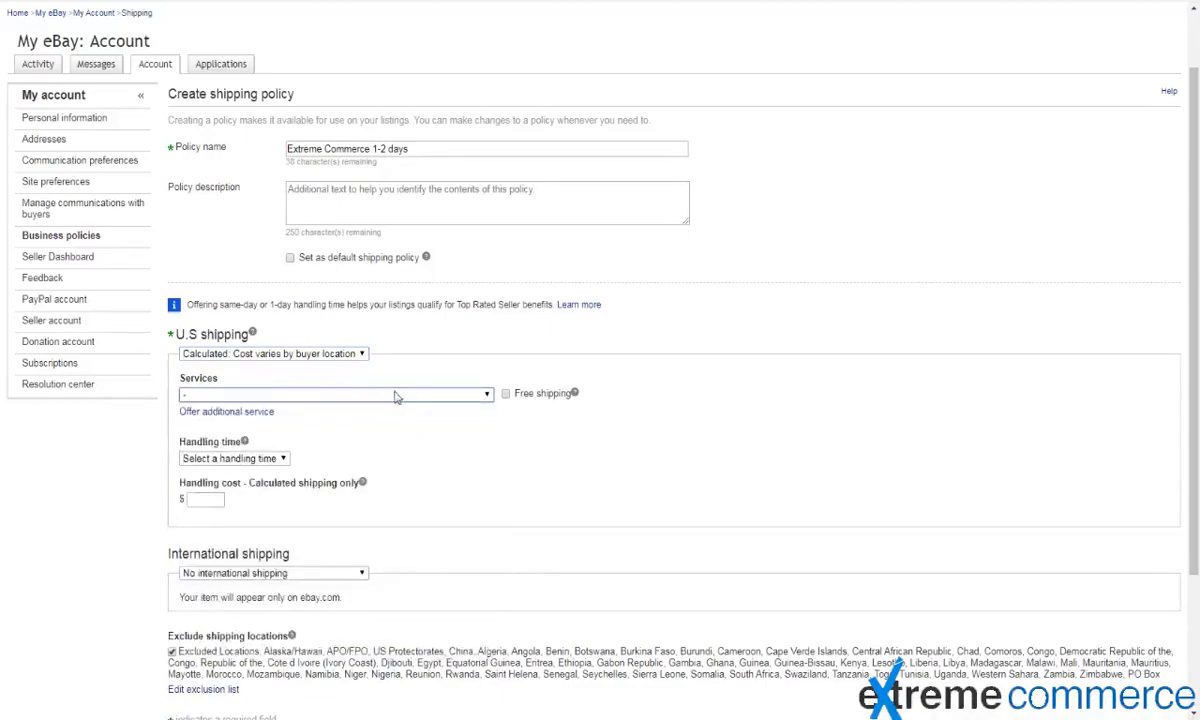
pyautogui.click(324, 355)
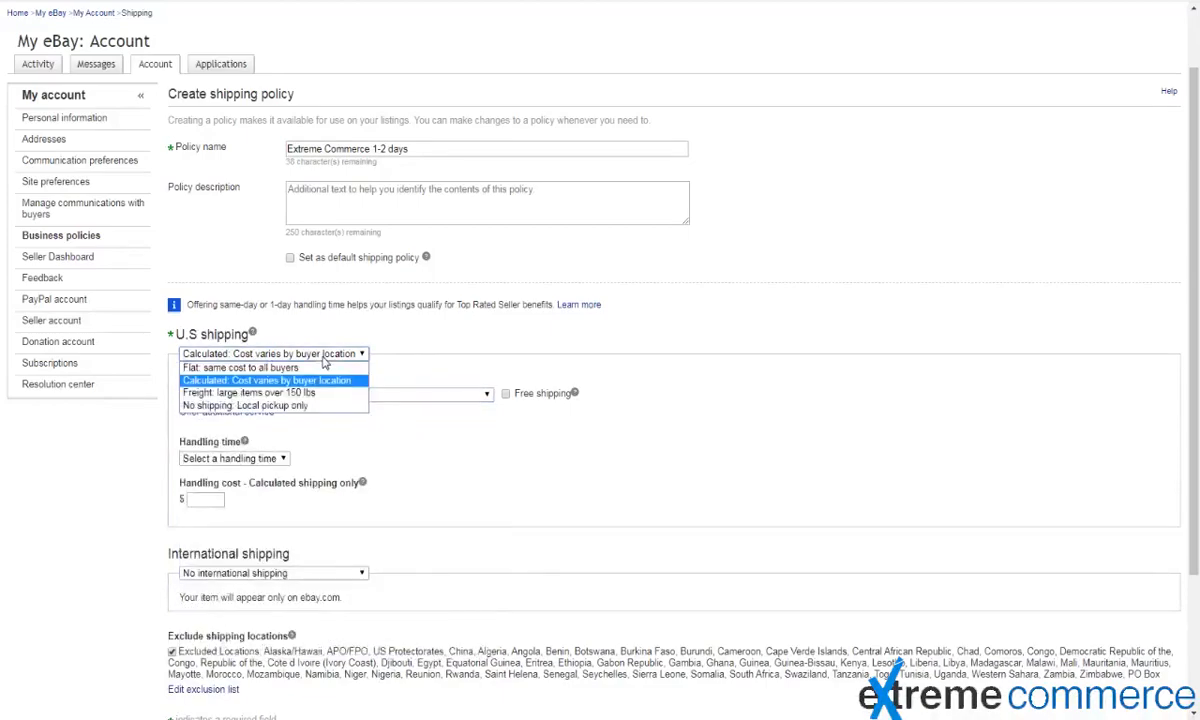
pyautogui.click(283, 394)
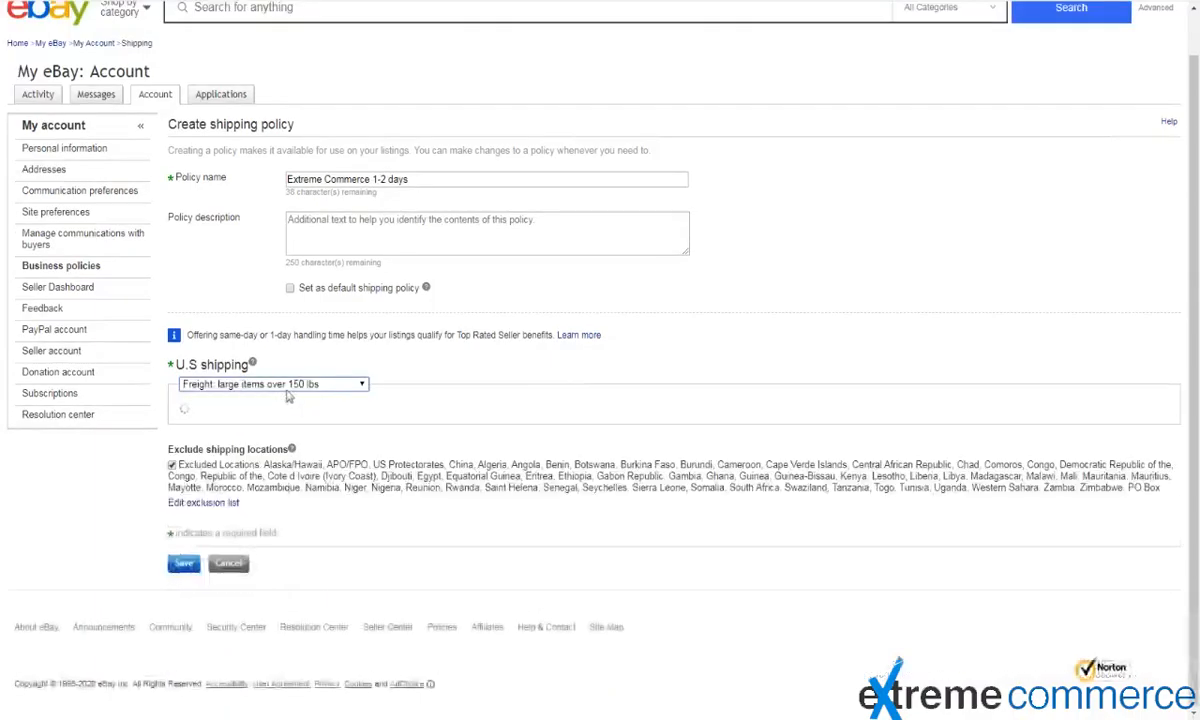
pyautogui.click(298, 386)
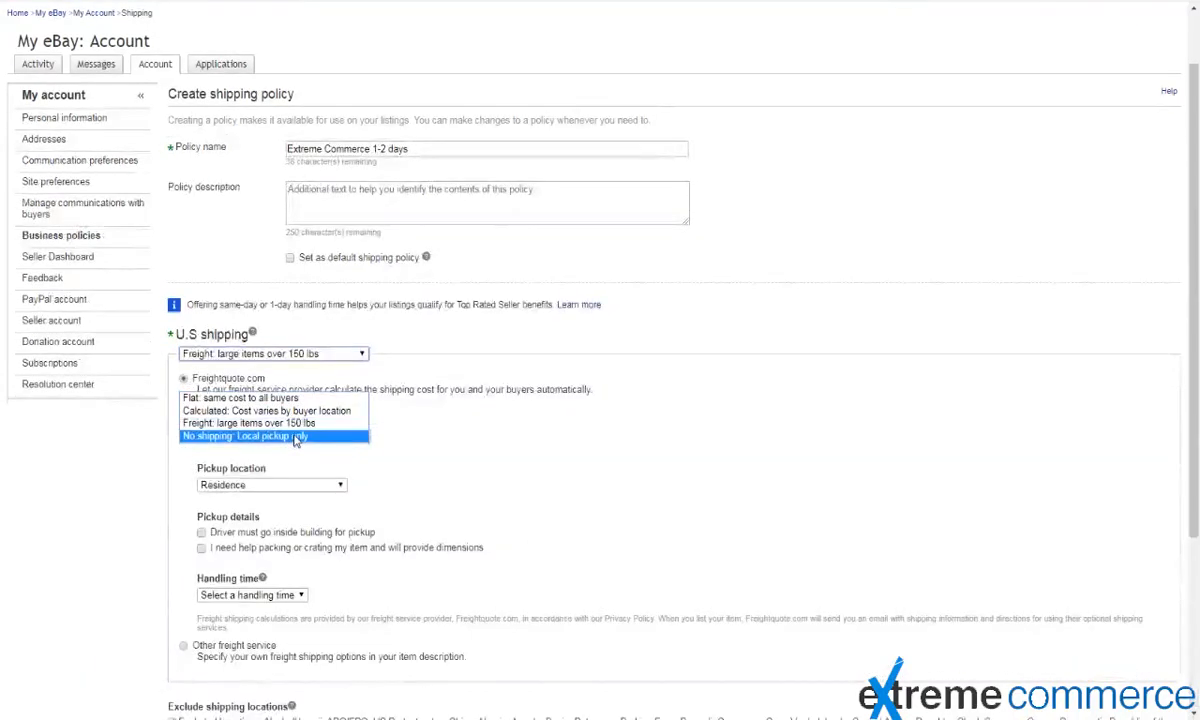
pyautogui.click(296, 440)
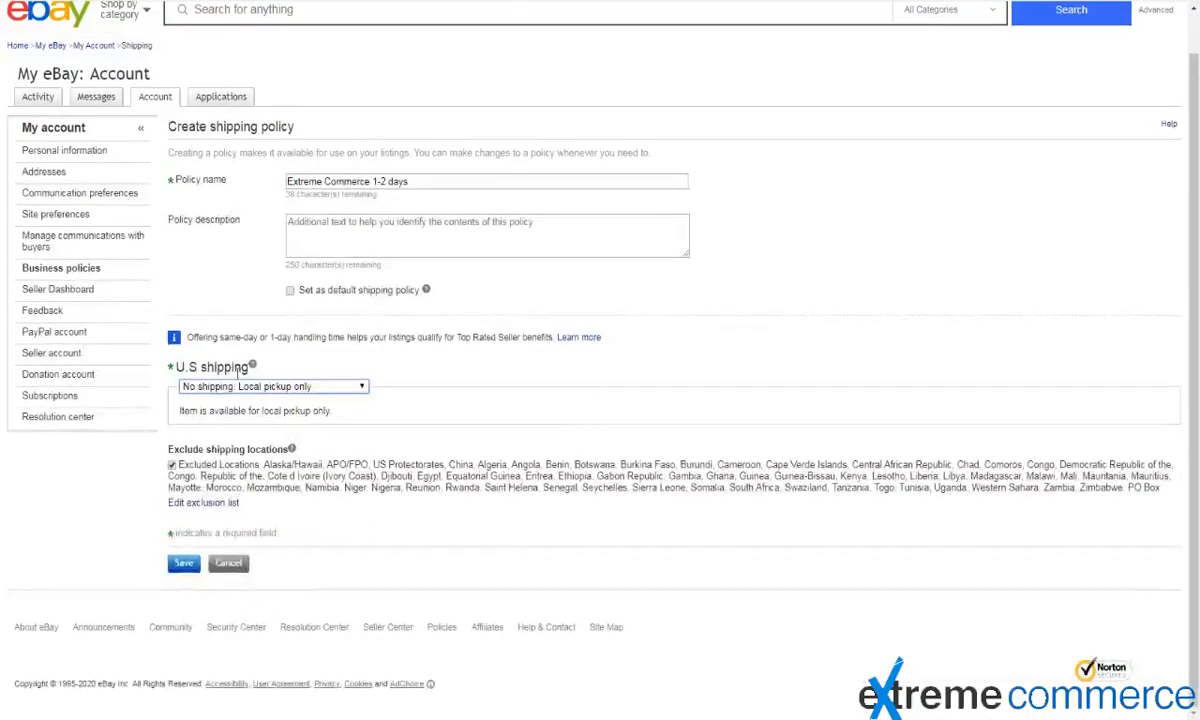
pyautogui.click(290, 386)
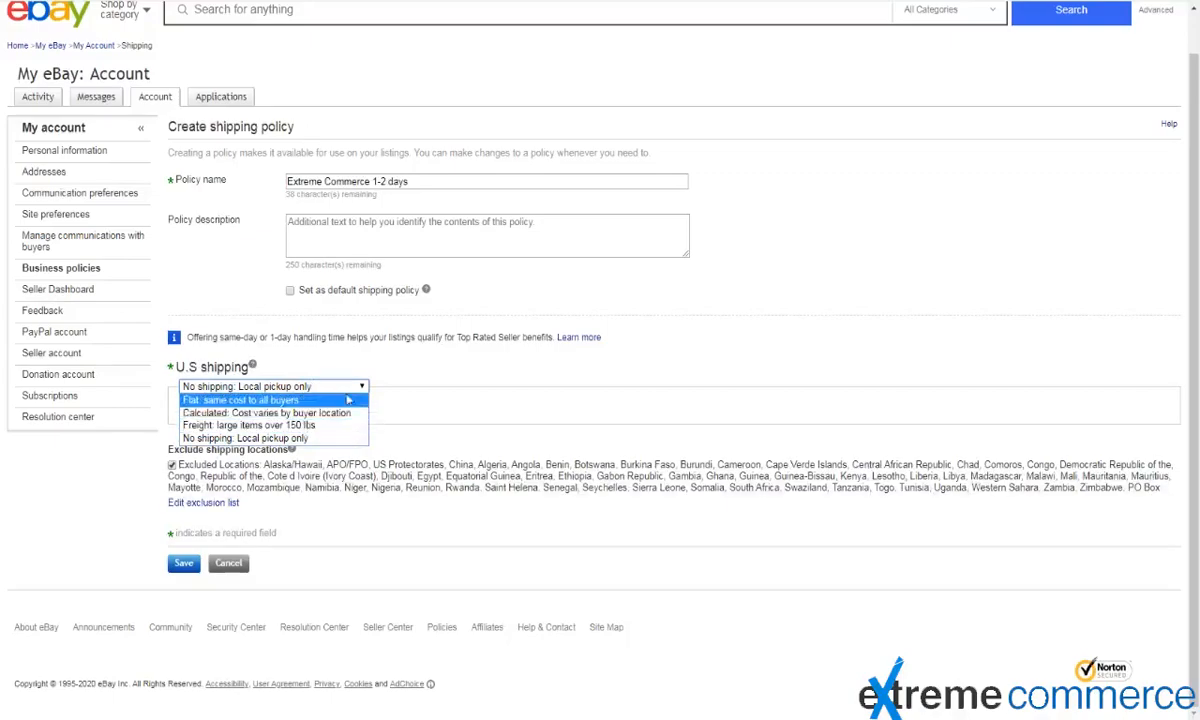
pyautogui.click(375, 362)
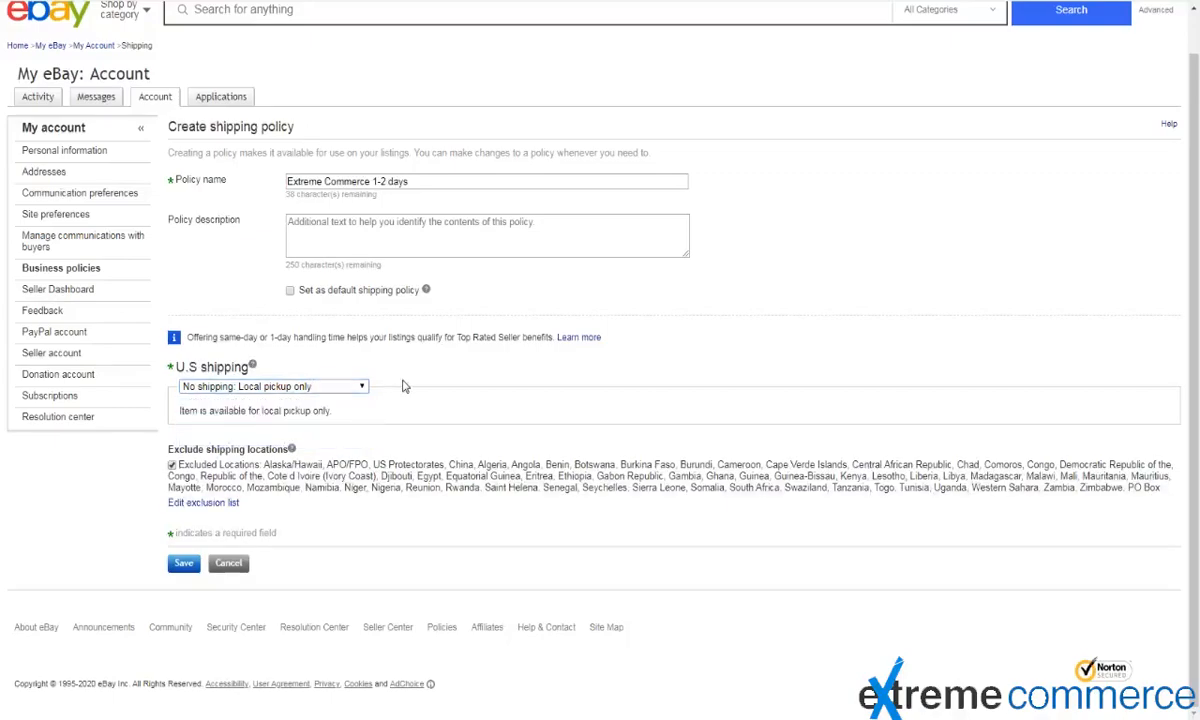
# Set the U.S. shipping type to "Flat: same cost to all buyers"
pyautogui.click(292, 388)
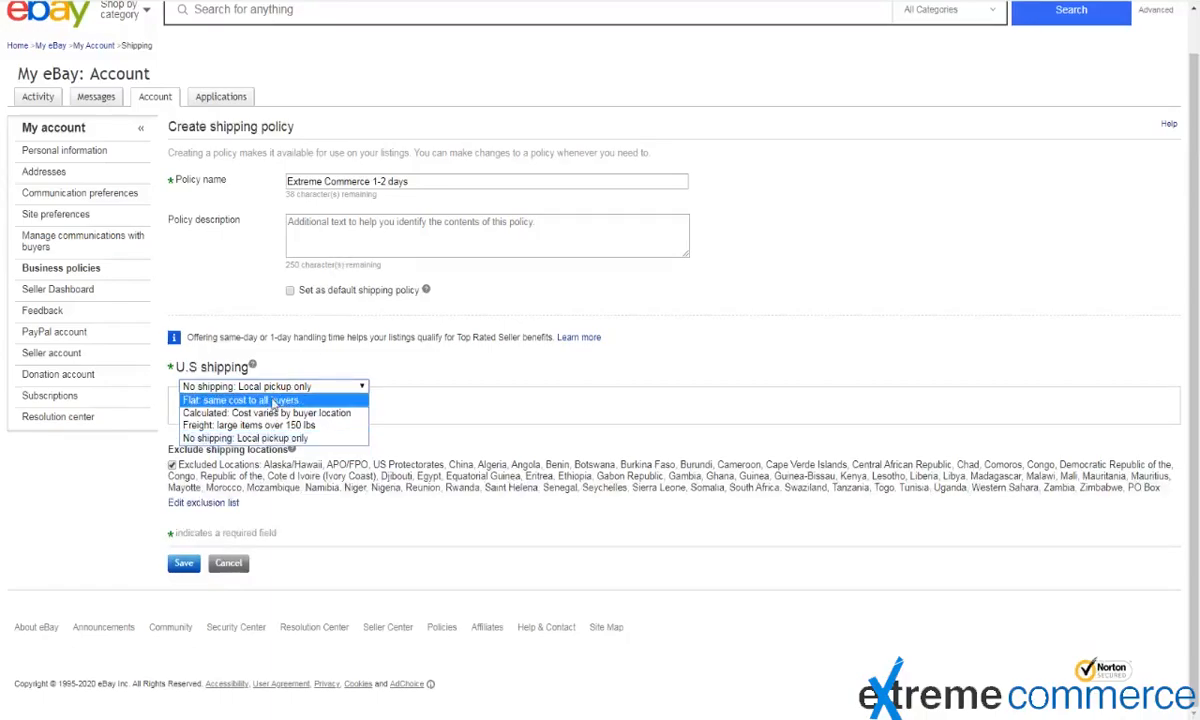
pyautogui.click(273, 400)
pyautogui.scroll(-1, 285, 380)
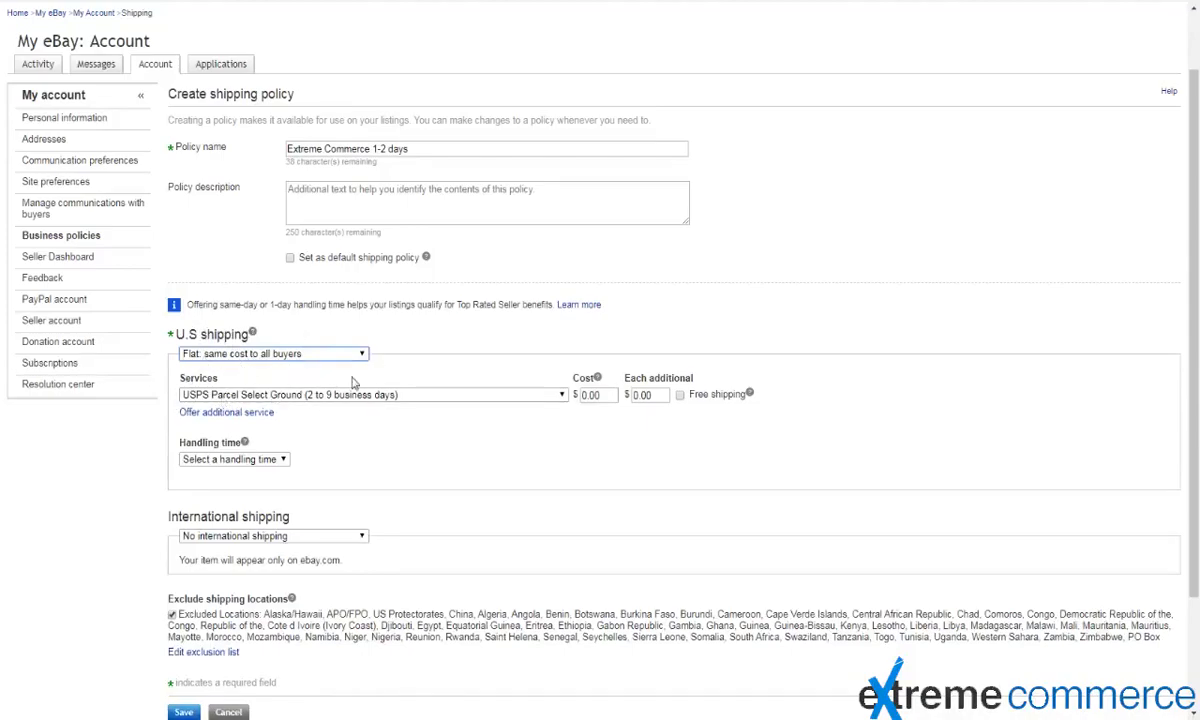
pyautogui.moveTo(190, 379); pyautogui.dragTo(241, 374)
pyautogui.click(241, 375)
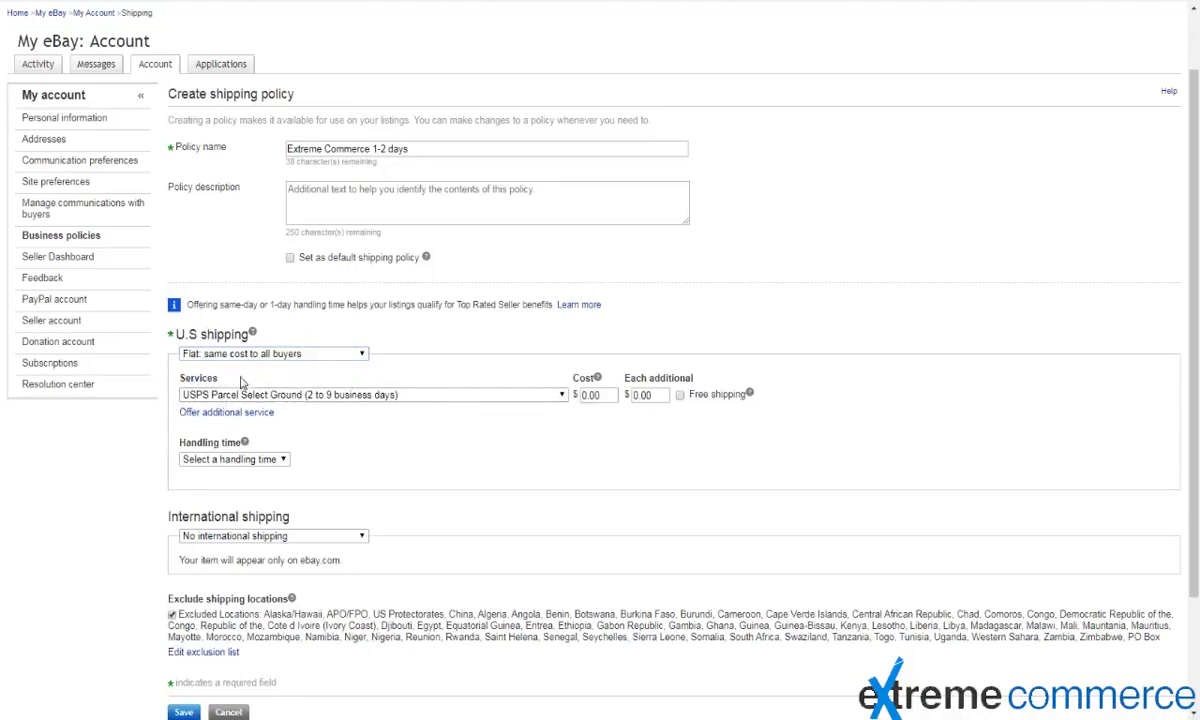
# Choose USPS First Class Package (2 to 3 business days) as the U.S. shipping service
pyautogui.click(312, 394)
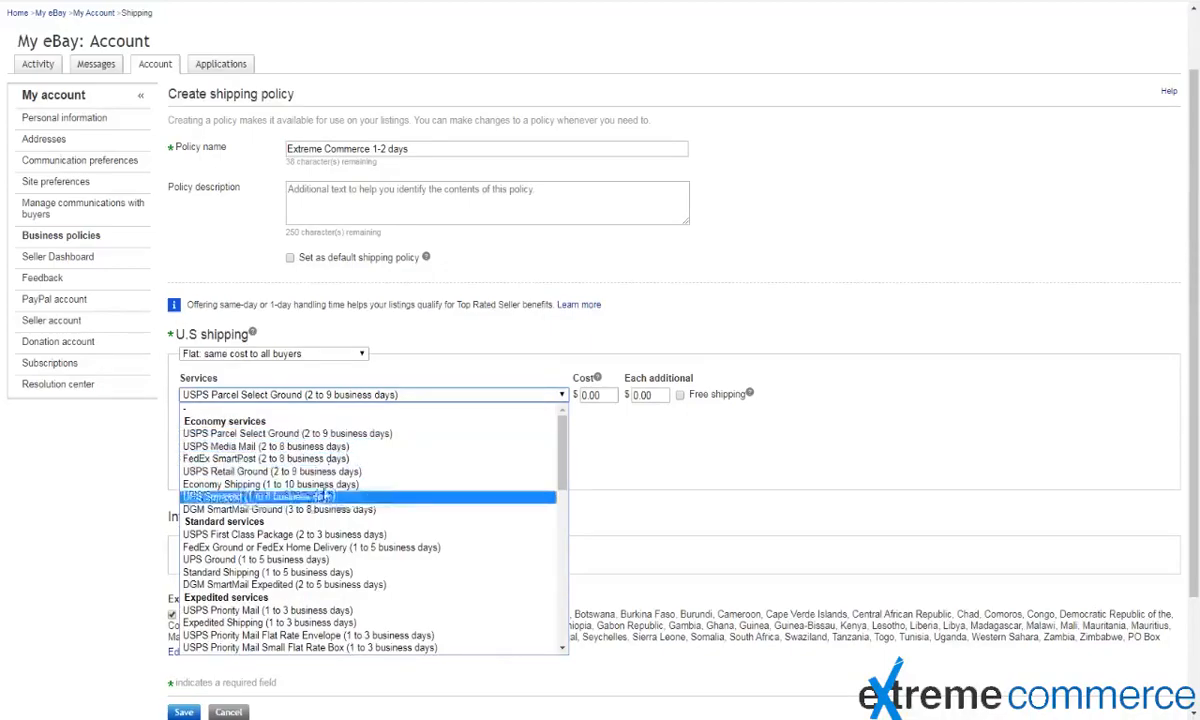
pyautogui.scroll(-2, 300, 476)
pyautogui.scroll(2, 280, 476)
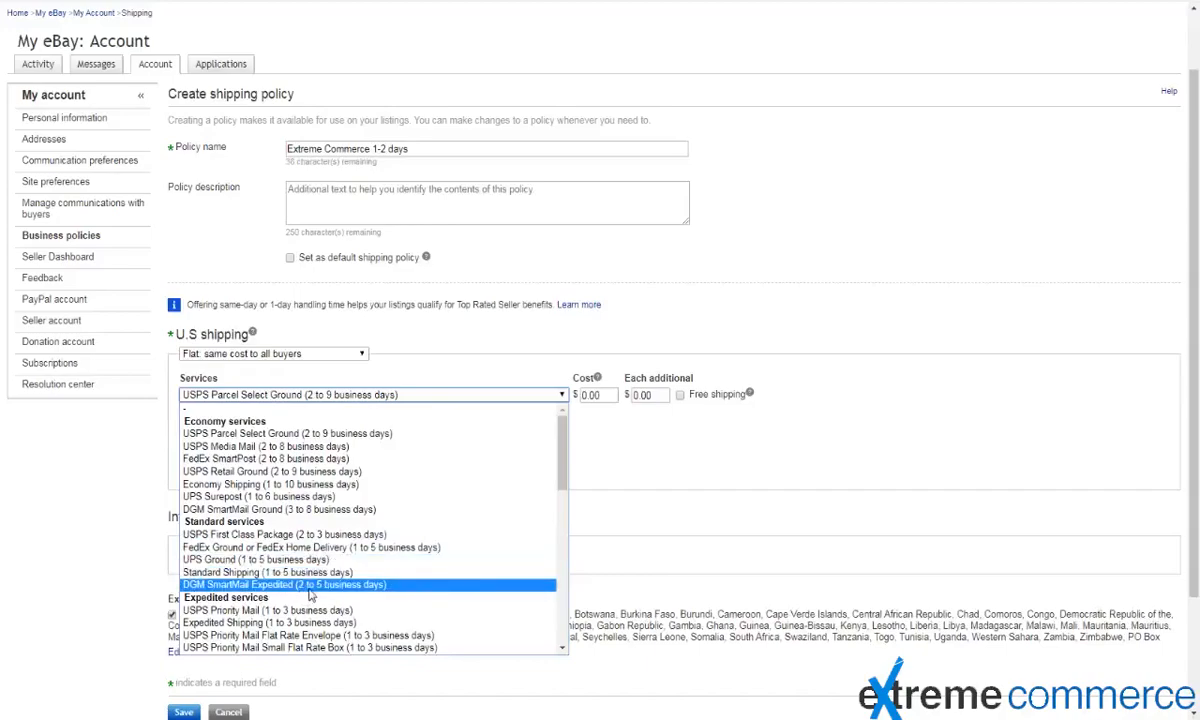
pyautogui.scroll(-4, 310, 596)
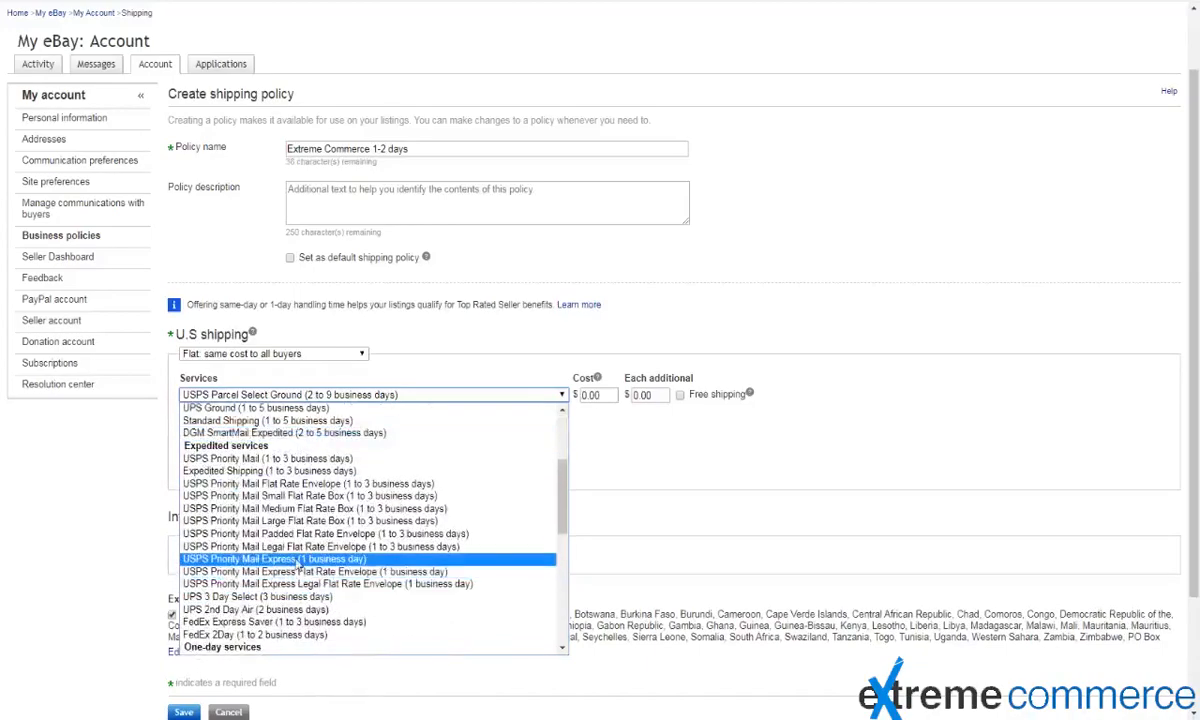
pyautogui.scroll(-5, 260, 450)
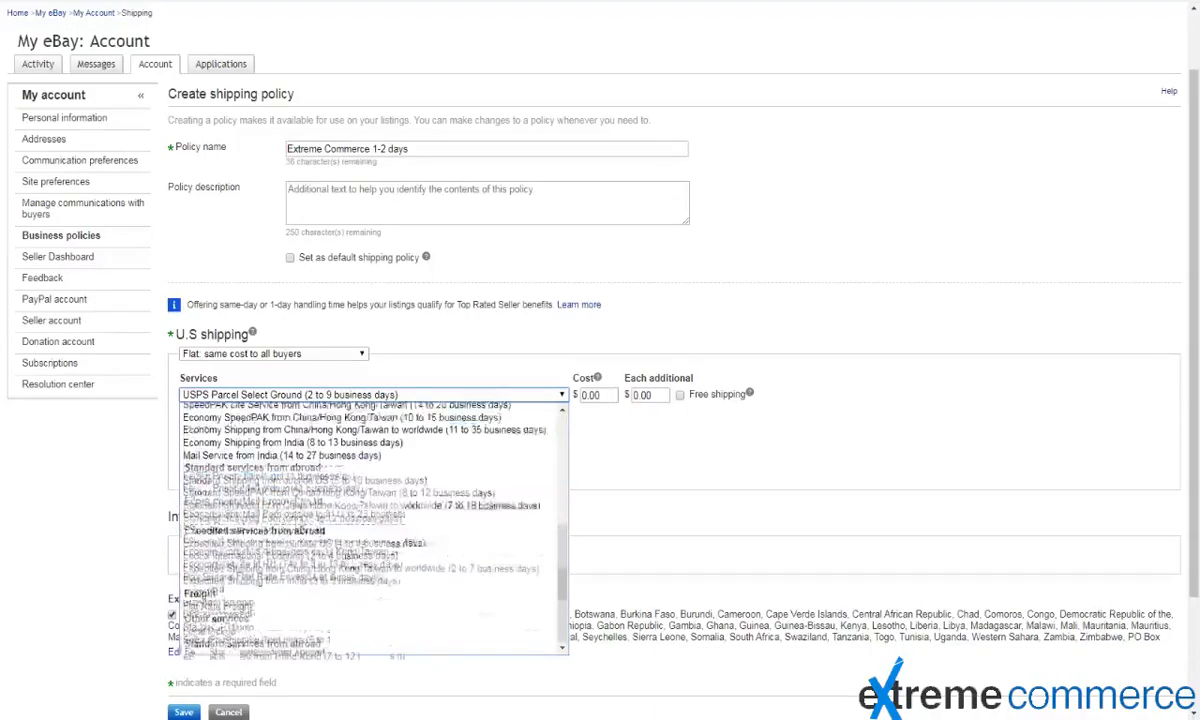
pyautogui.scroll(4, 228, 505)
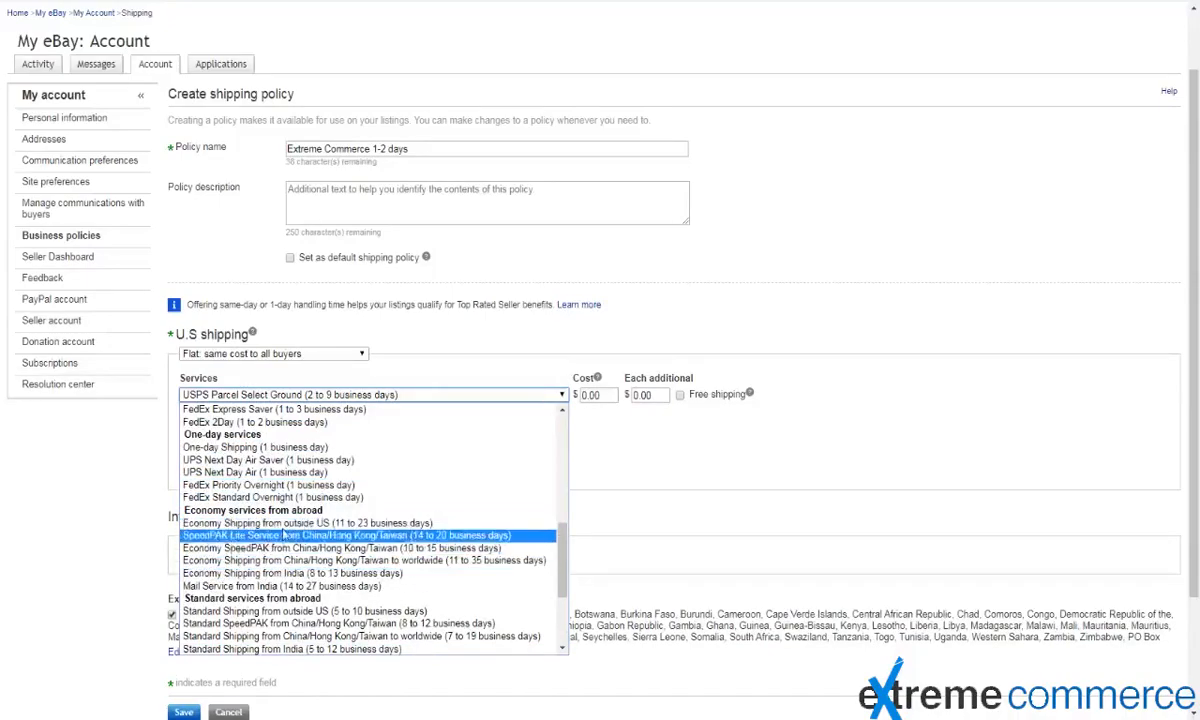
pyautogui.scroll(-4, 285, 570)
pyautogui.scroll(10, 290, 576)
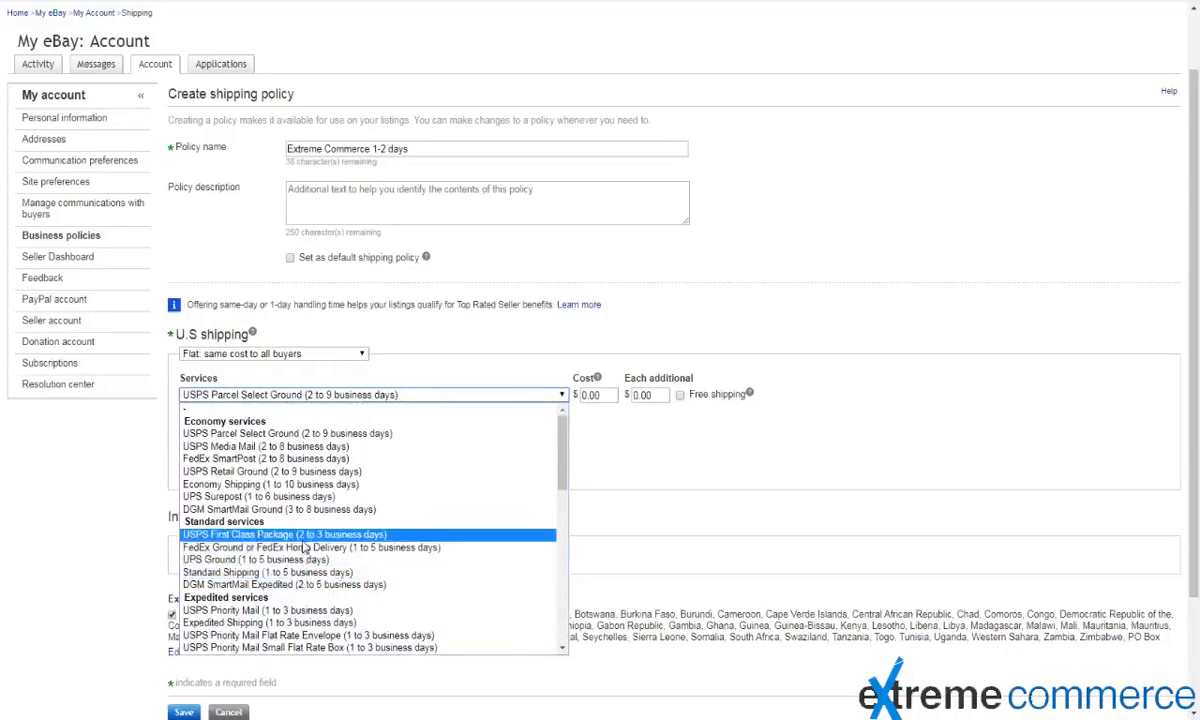
pyautogui.click(304, 536)
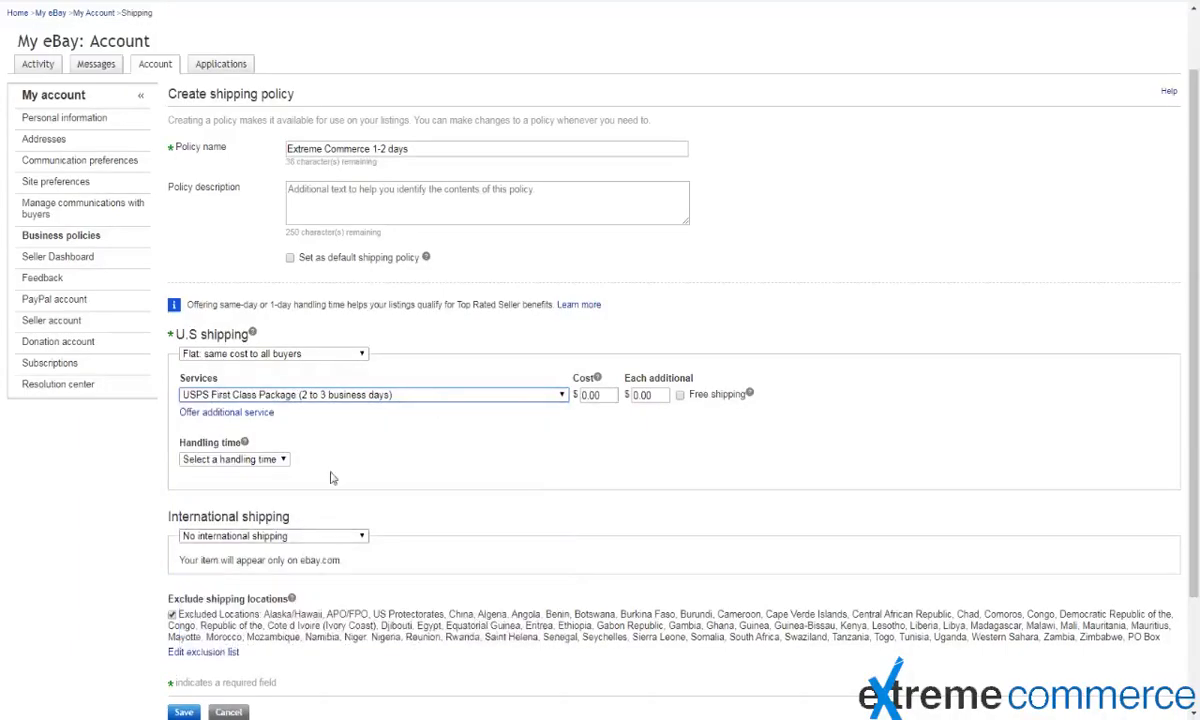
pyautogui.click(222, 399)
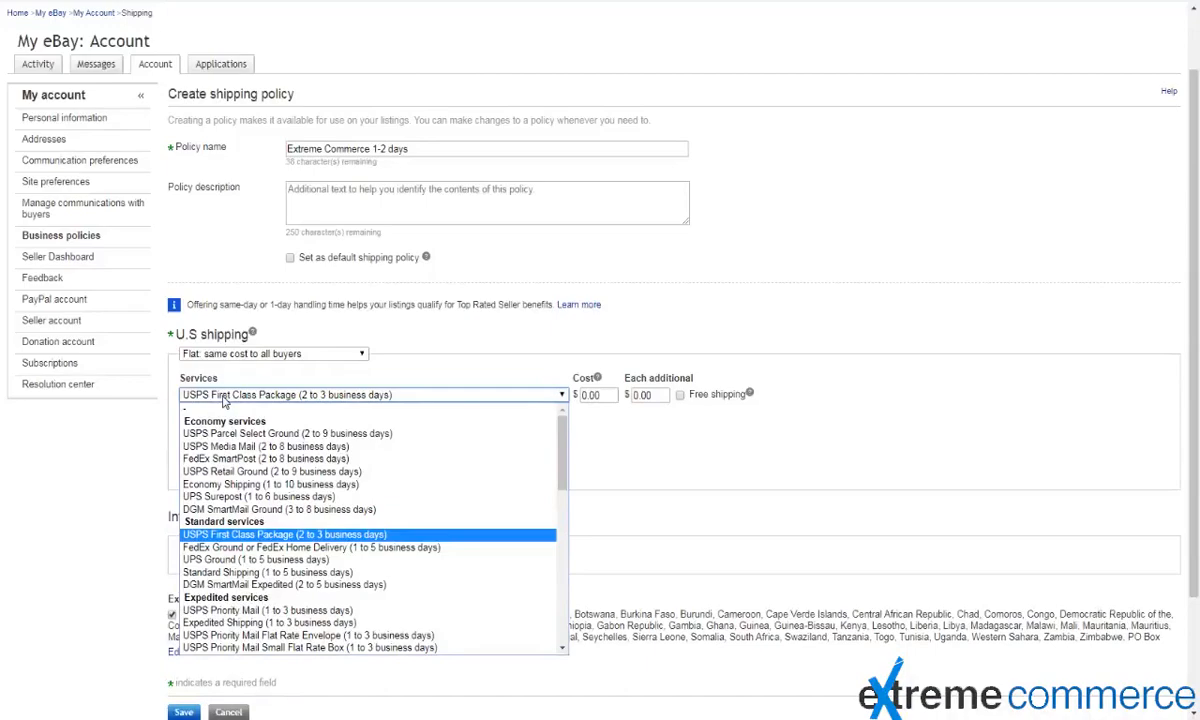
pyautogui.click(222, 399)
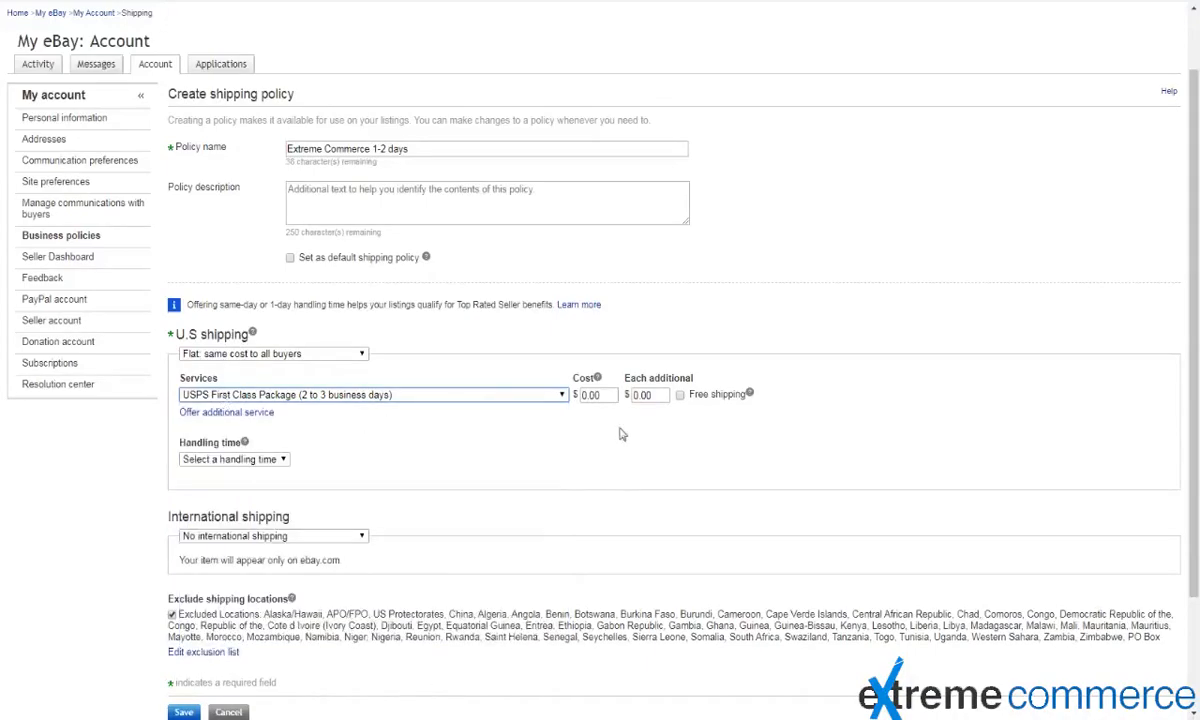
# Set the USPS First Class Package cost to $3 and the charge for each additional item to $1
pyautogui.doubleClick(592, 395)
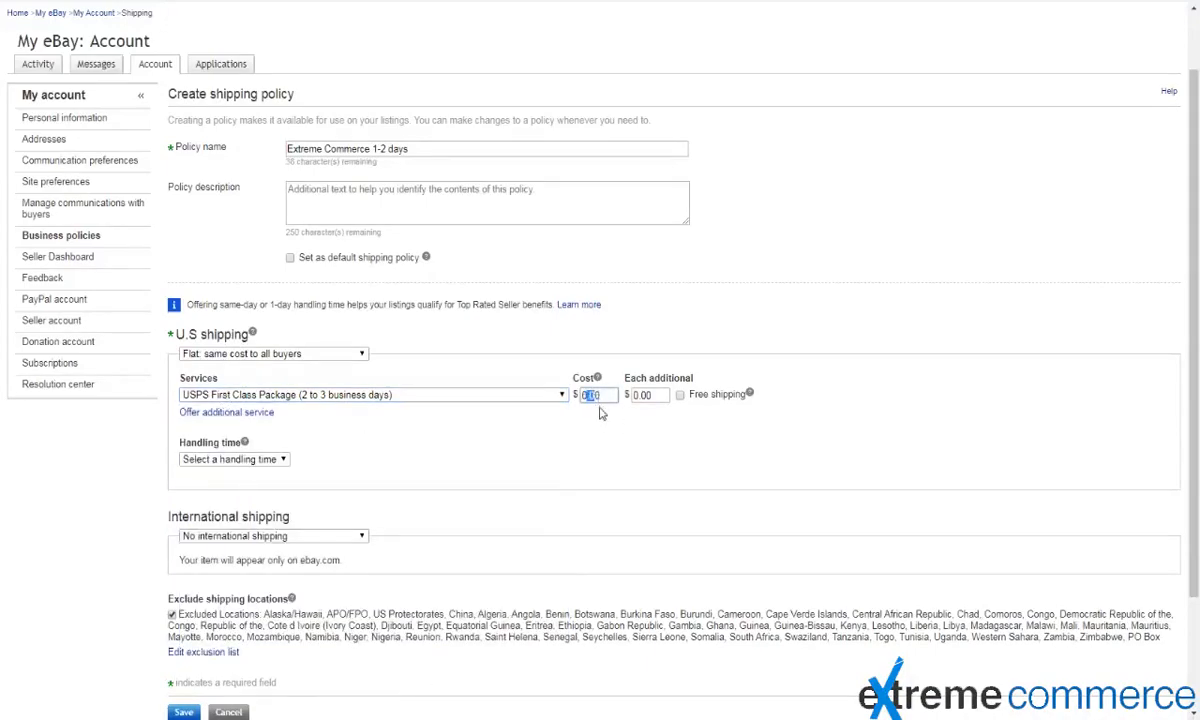
pyautogui.click(586, 431)
pyautogui.click(579, 397)
pyautogui.write('3')
pyautogui.click(651, 402)
pyautogui.moveTo(650, 396); pyautogui.dragTo(629, 393)
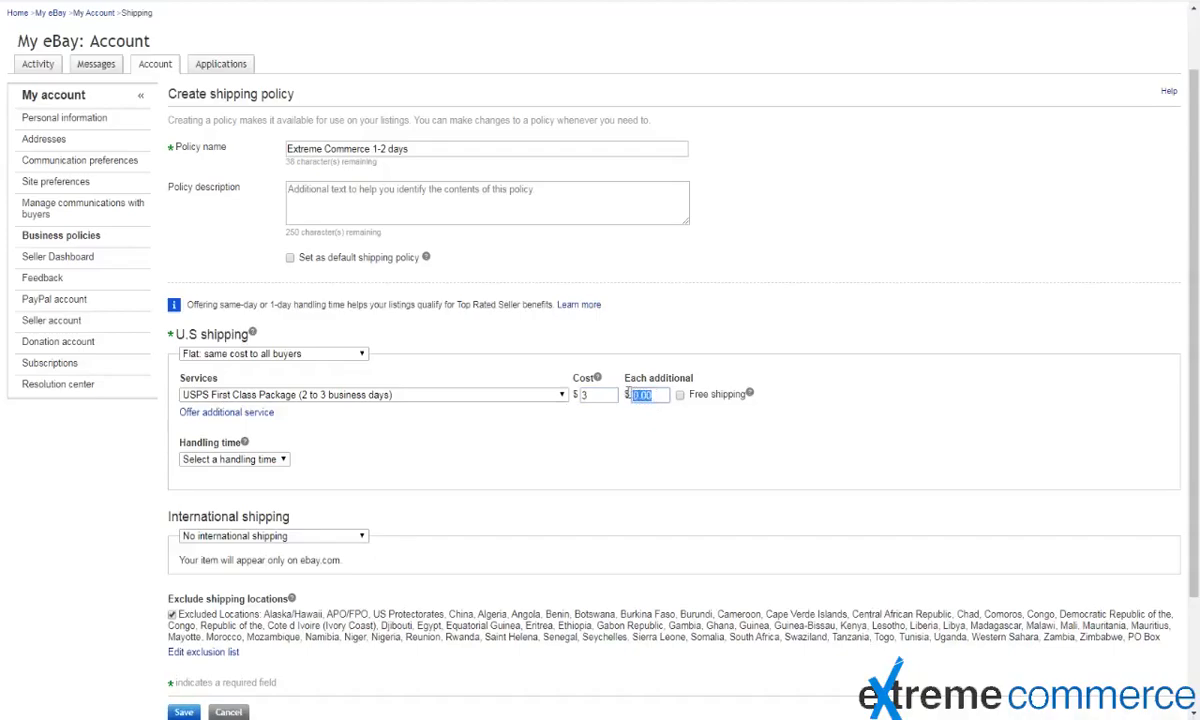
pyautogui.write('1')
pyautogui.click(628, 457)
# Make USPS First Class Package free shipping and add One-day Shipping (1 business day) as a second service costing $10
pyautogui.click(680, 396)
pyautogui.click(236, 413)
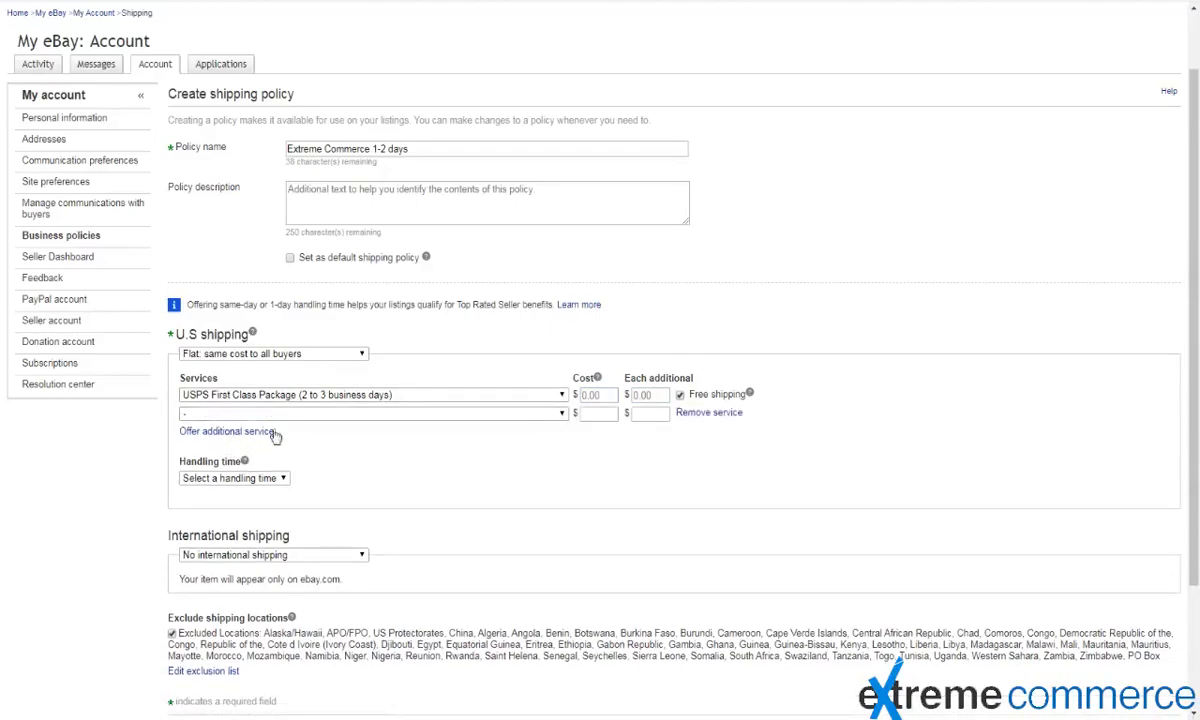
pyautogui.click(297, 416)
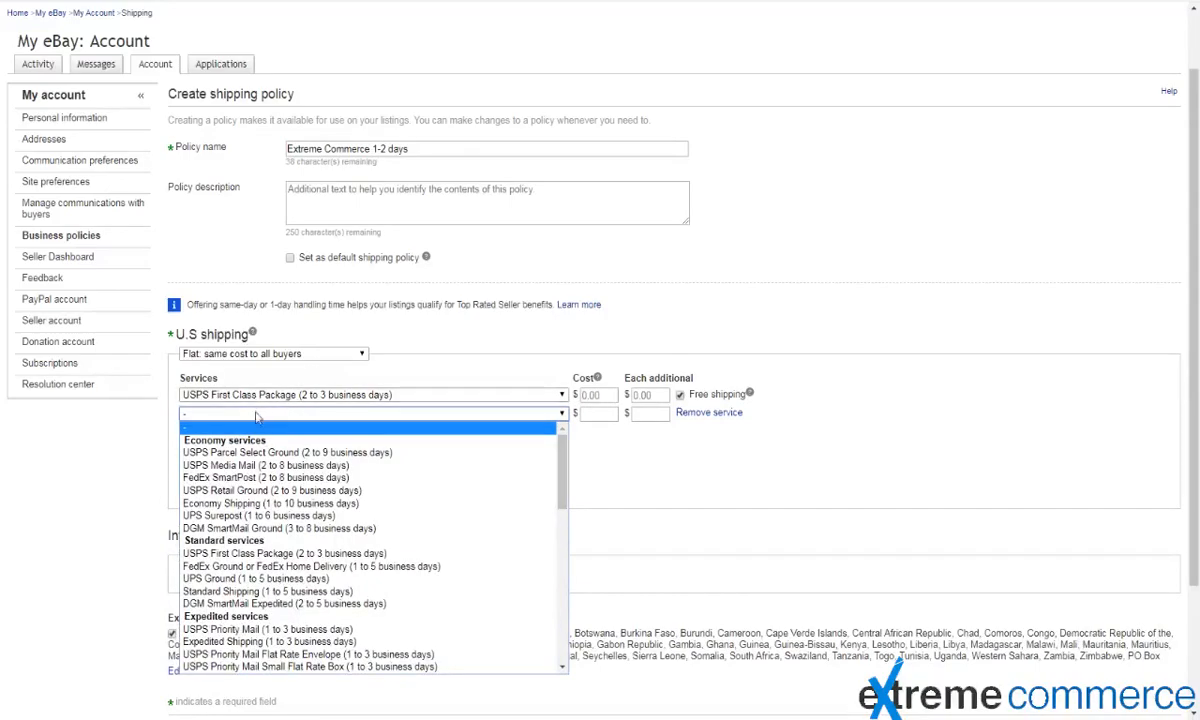
pyautogui.scroll(-5, 268, 525)
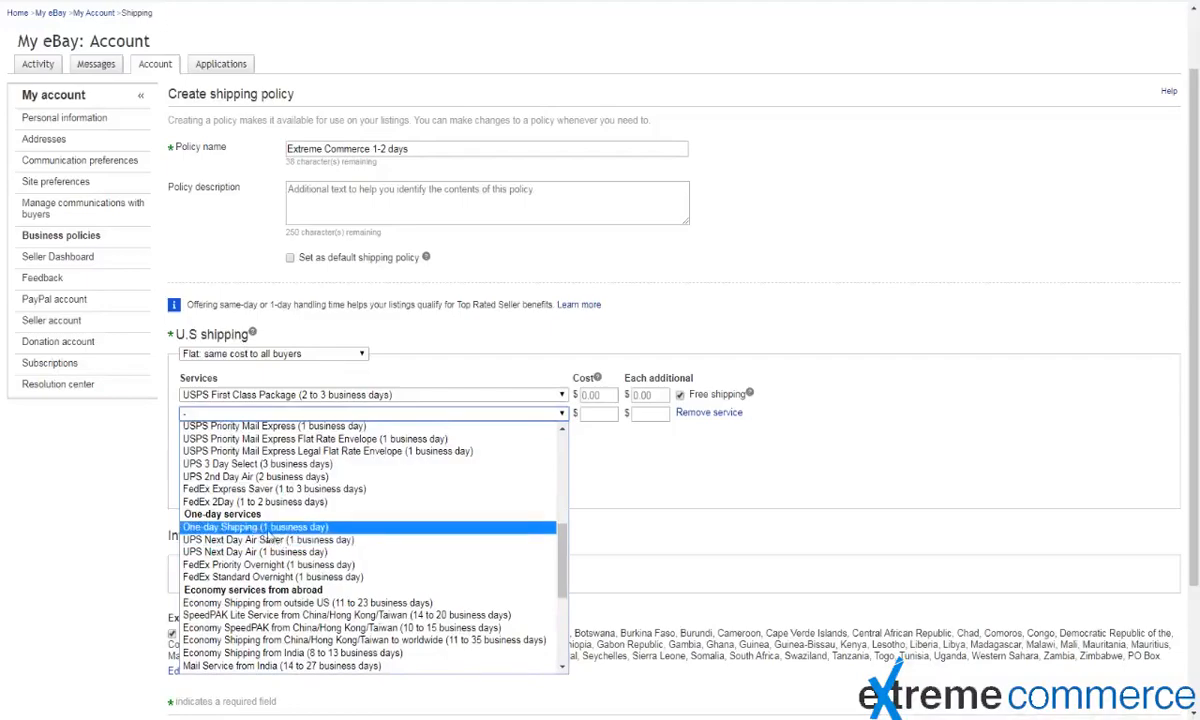
pyautogui.click(262, 528)
pyautogui.click(589, 413)
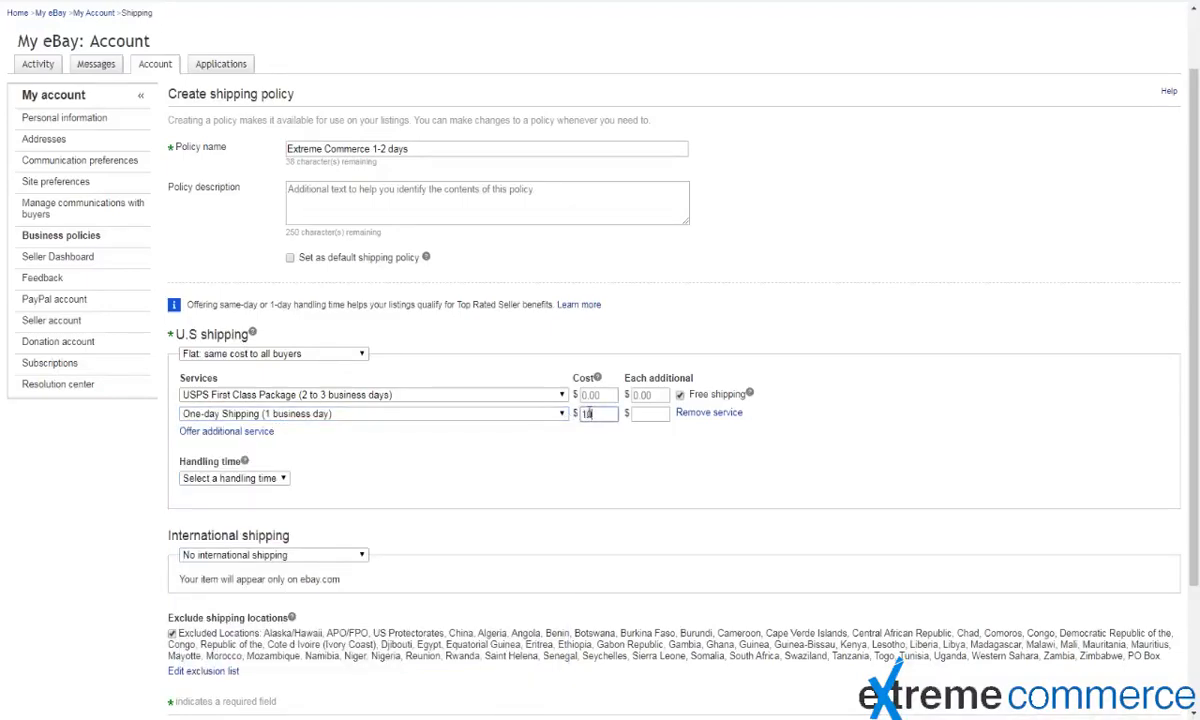
pyautogui.write('10')
pyautogui.click(655, 414)
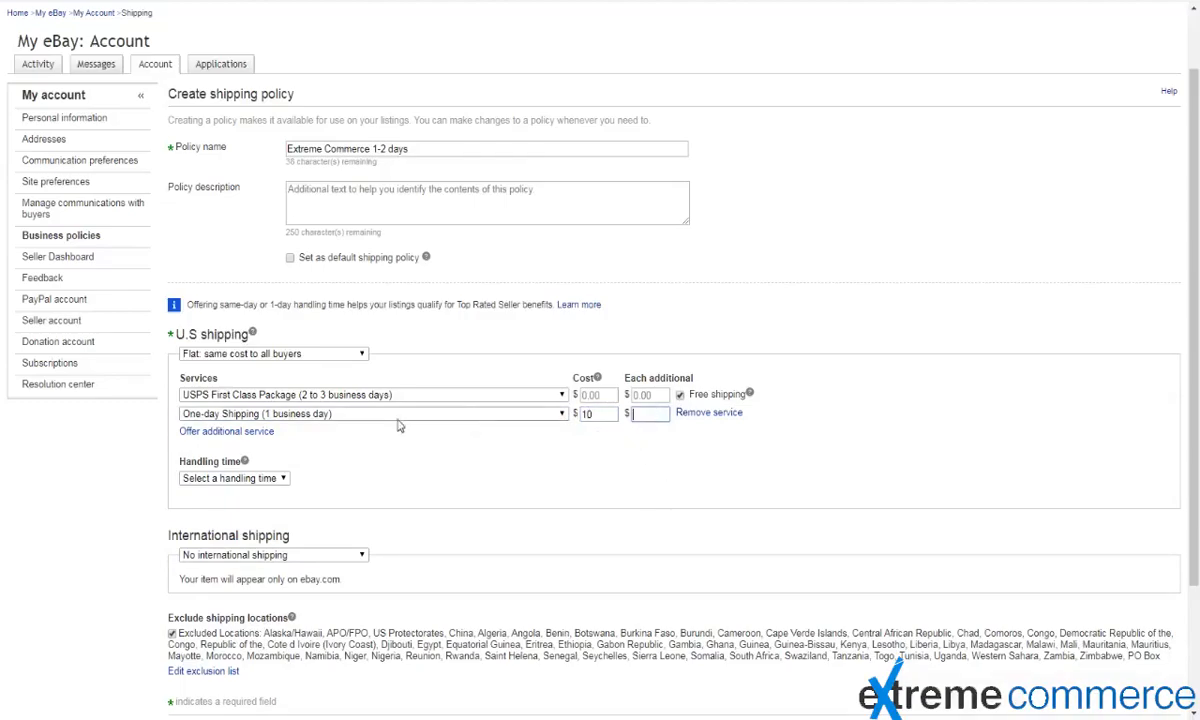
# Add FedEx SmartPost (2 to 8 business days) as a third U.S. shipping service with a cost of $1
pyautogui.click(226, 431)
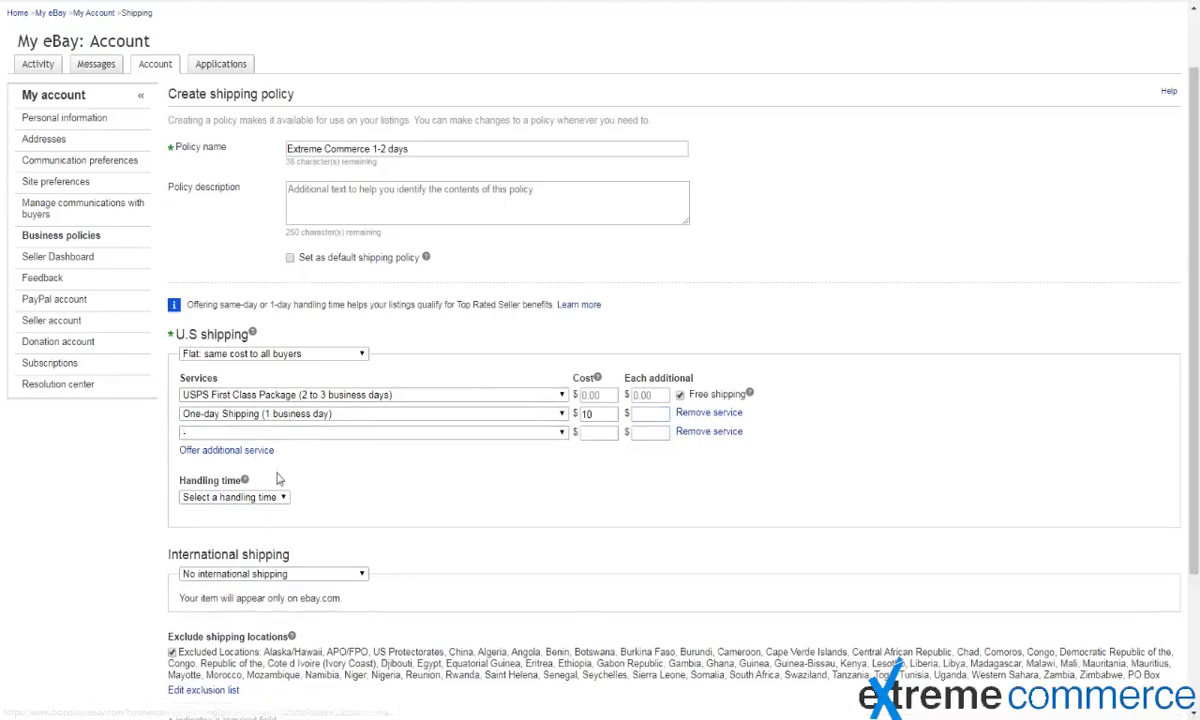
pyautogui.click(300, 432)
pyautogui.click(292, 498)
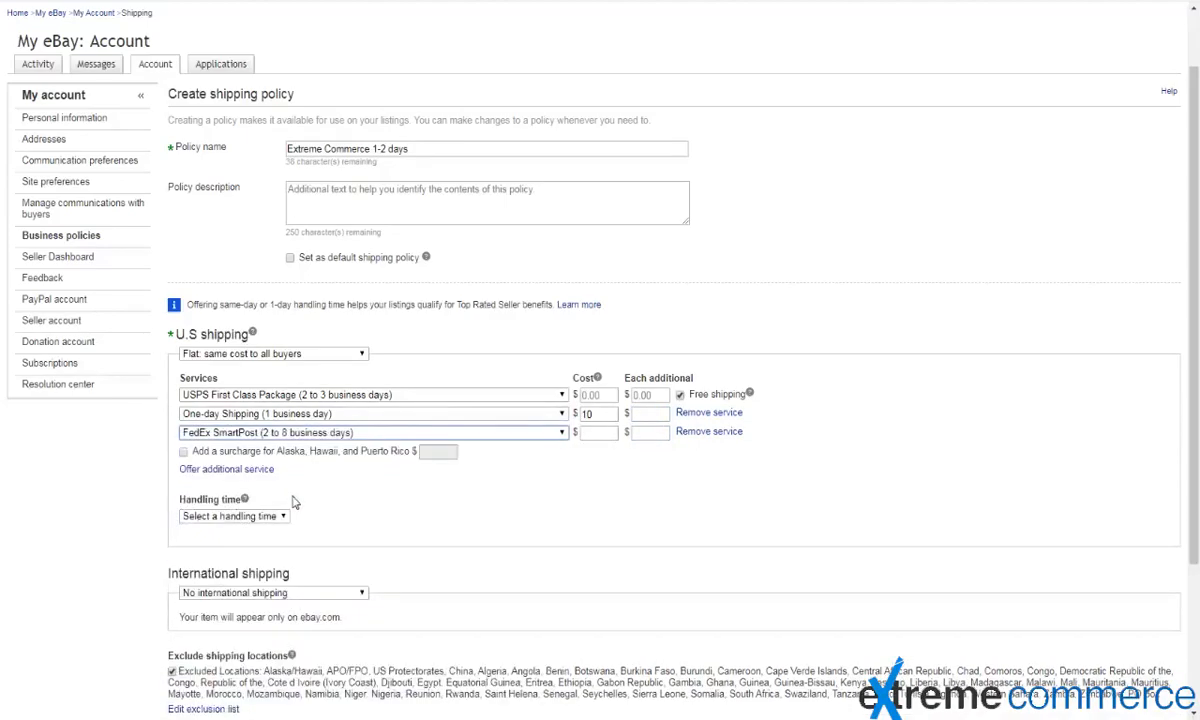
pyautogui.click(595, 433)
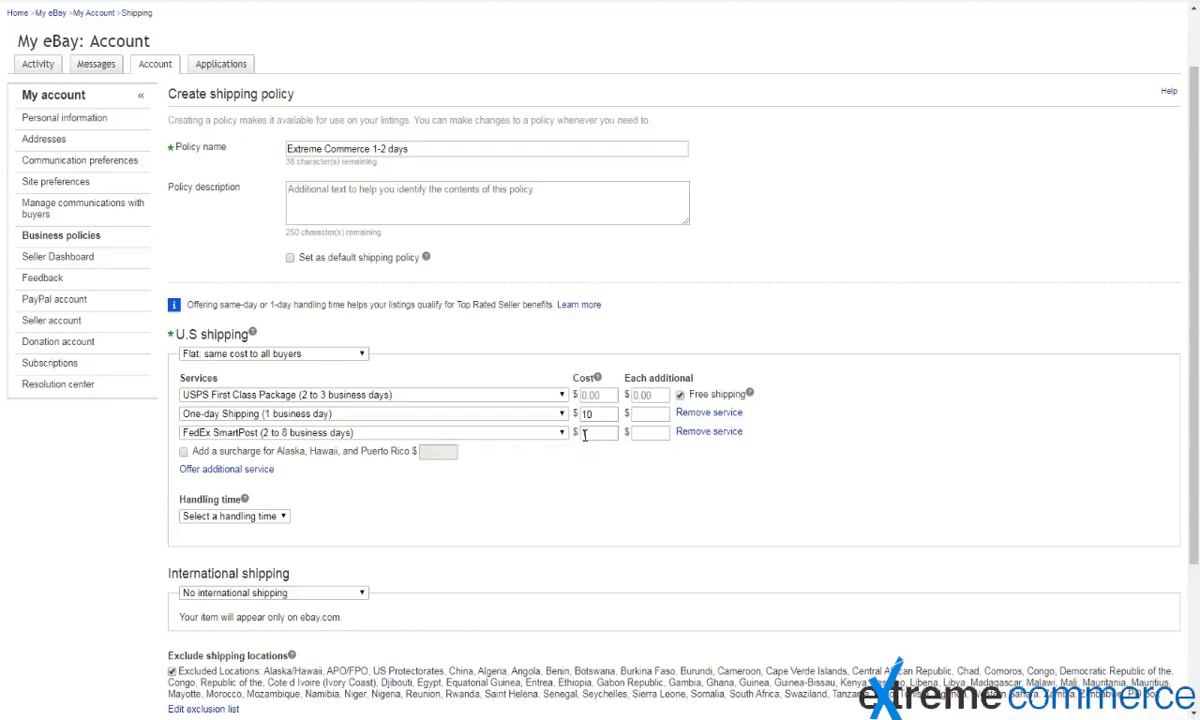
pyautogui.moveTo(247, 454); pyautogui.dragTo(324, 456)
pyautogui.click(354, 478)
pyautogui.moveTo(219, 454); pyautogui.dragTo(340, 473)
pyautogui.click(335, 454)
pyautogui.moveTo(263, 452); pyautogui.dragTo(209, 432)
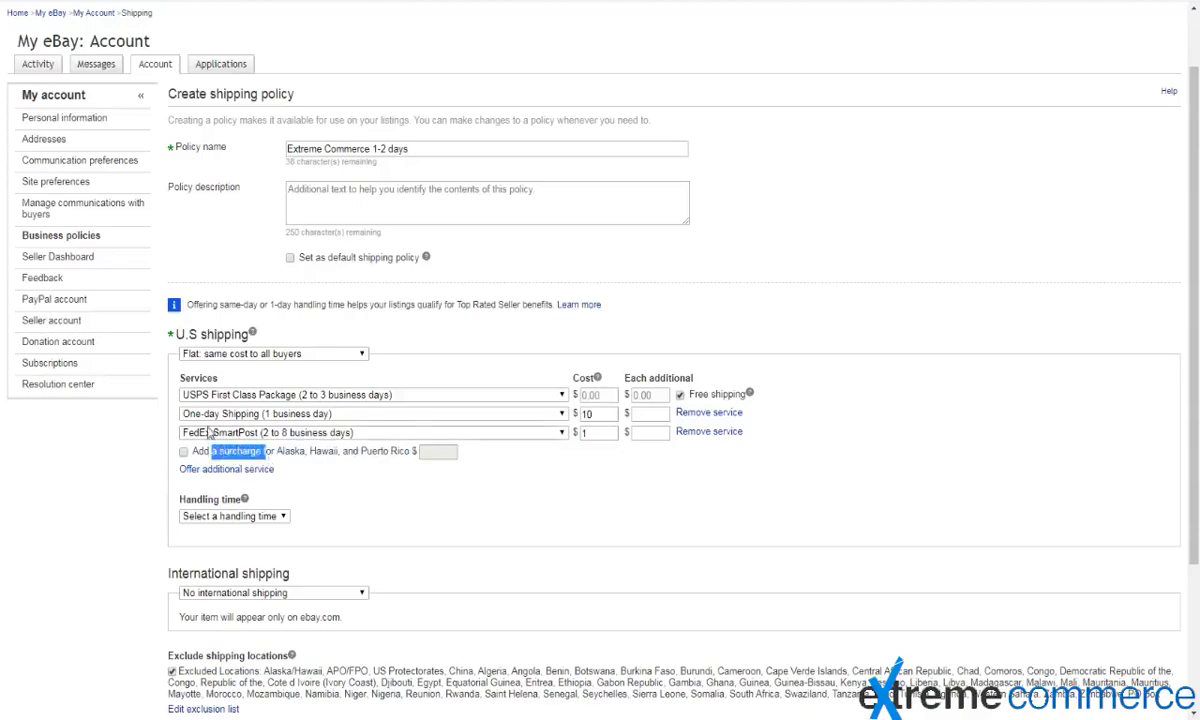
# Add a $30 surcharge for Alaska, Hawaii, and Puerto Rico to the U.S. shipping services
pyautogui.click(447, 522)
pyautogui.click(183, 451)
pyautogui.click(449, 452)
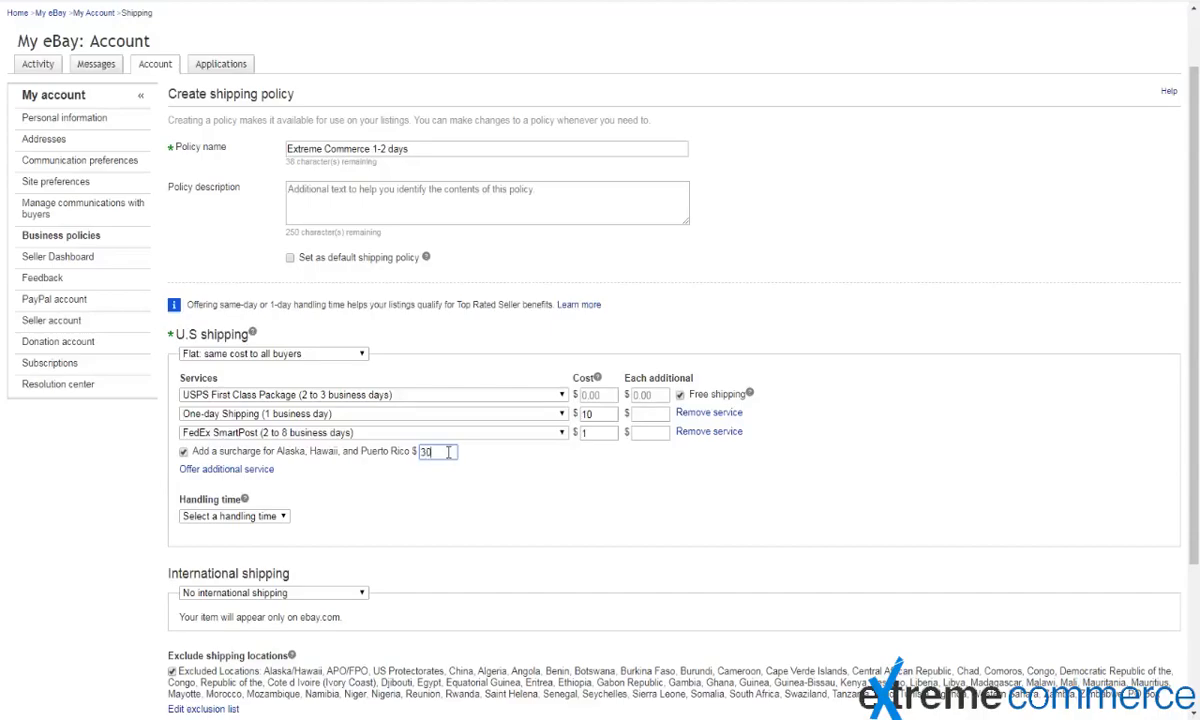
# Set the U.S. shipping handling time to 3 business days
pyautogui.scroll(-1, 300, 505)
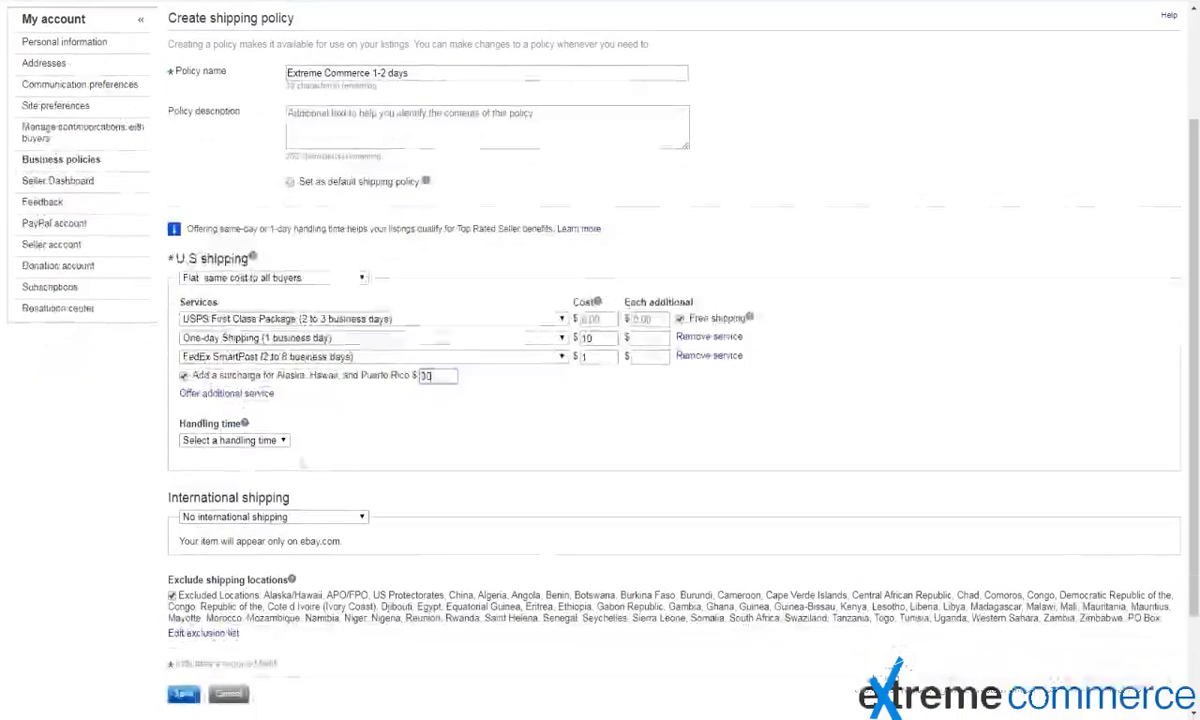
pyautogui.click(258, 441)
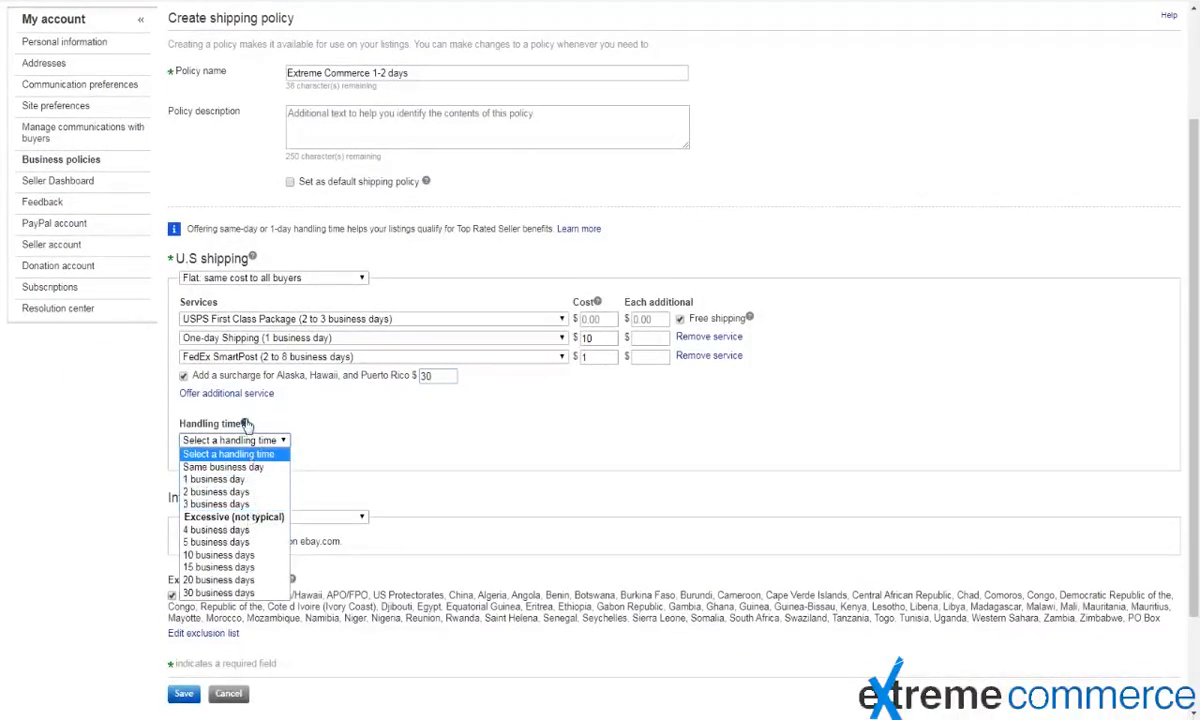
pyautogui.click(245, 424)
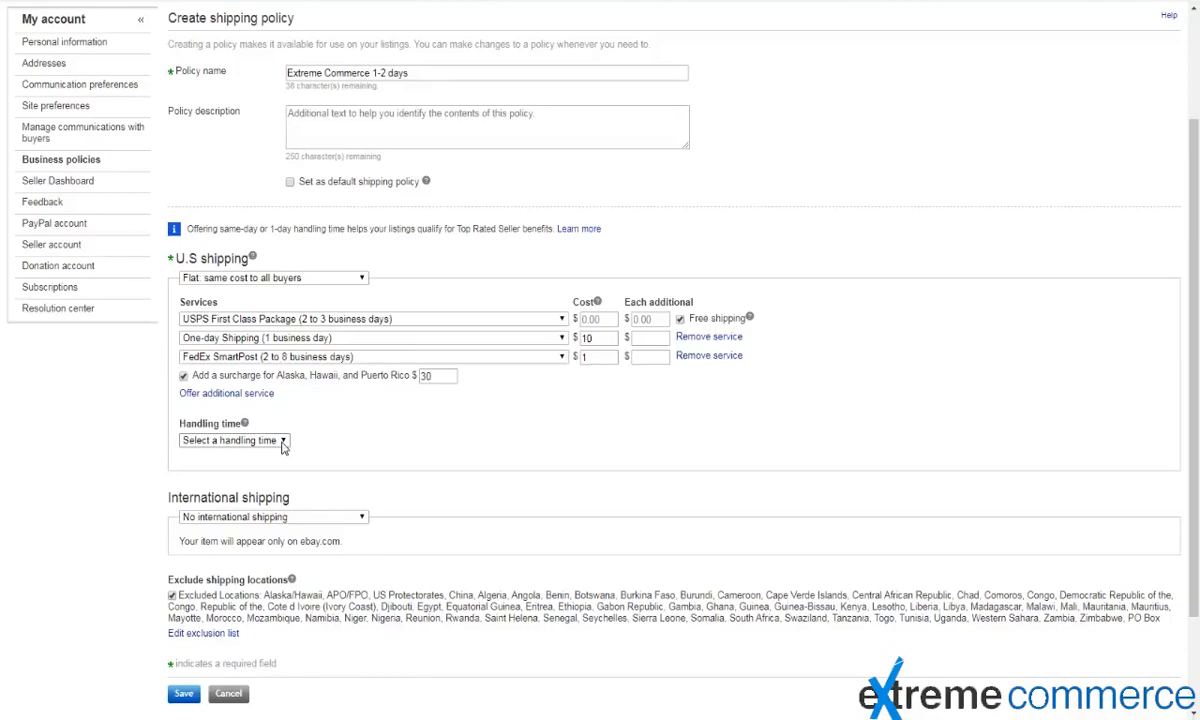
pyautogui.click(267, 441)
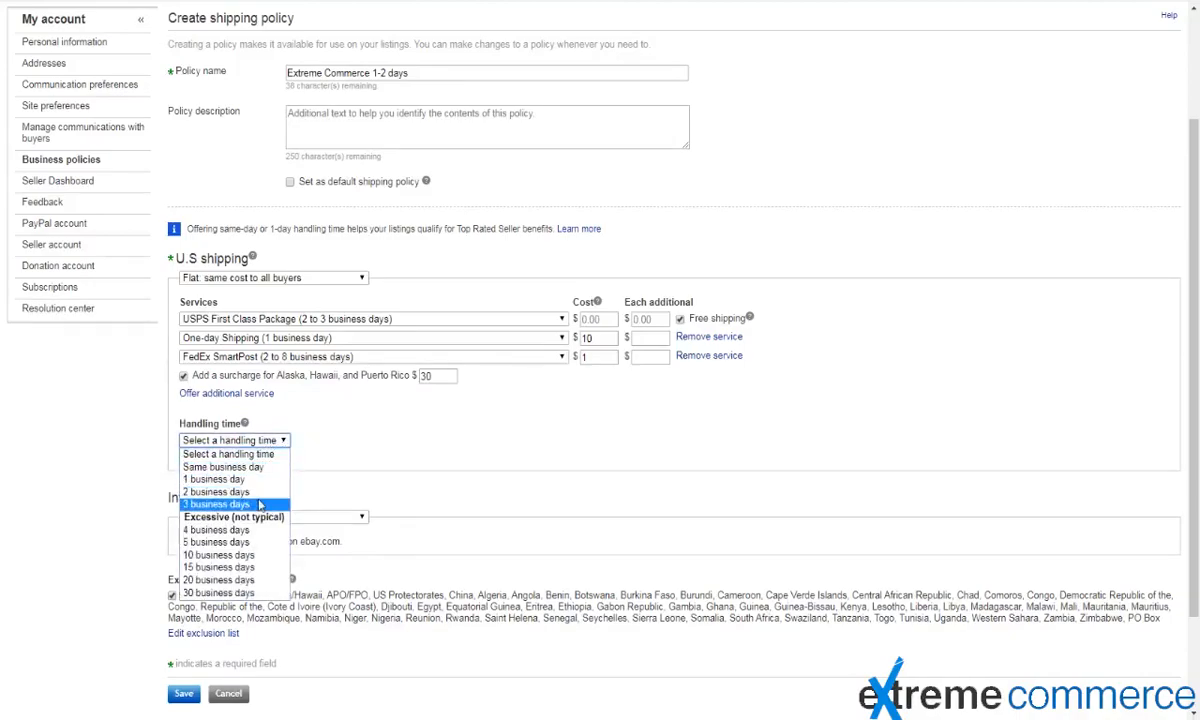
pyautogui.click(240, 479)
pyautogui.click(250, 446)
pyautogui.click(215, 504)
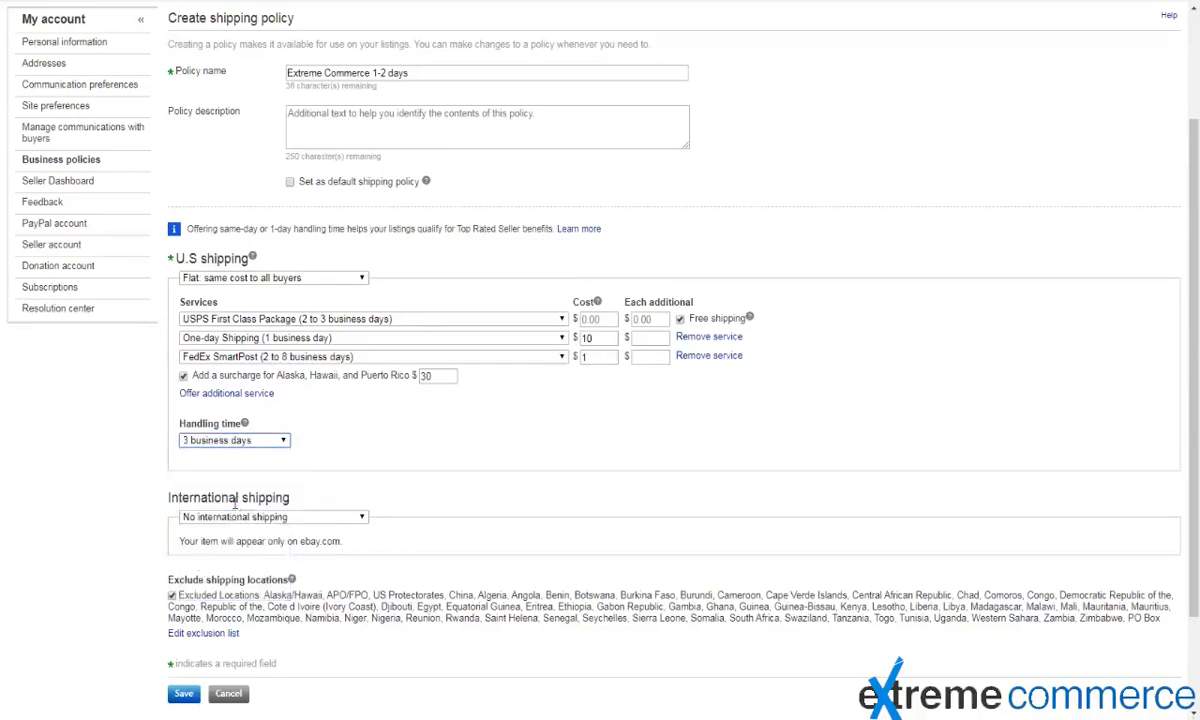
# Change the handling time to 15 business days
pyautogui.click(250, 442)
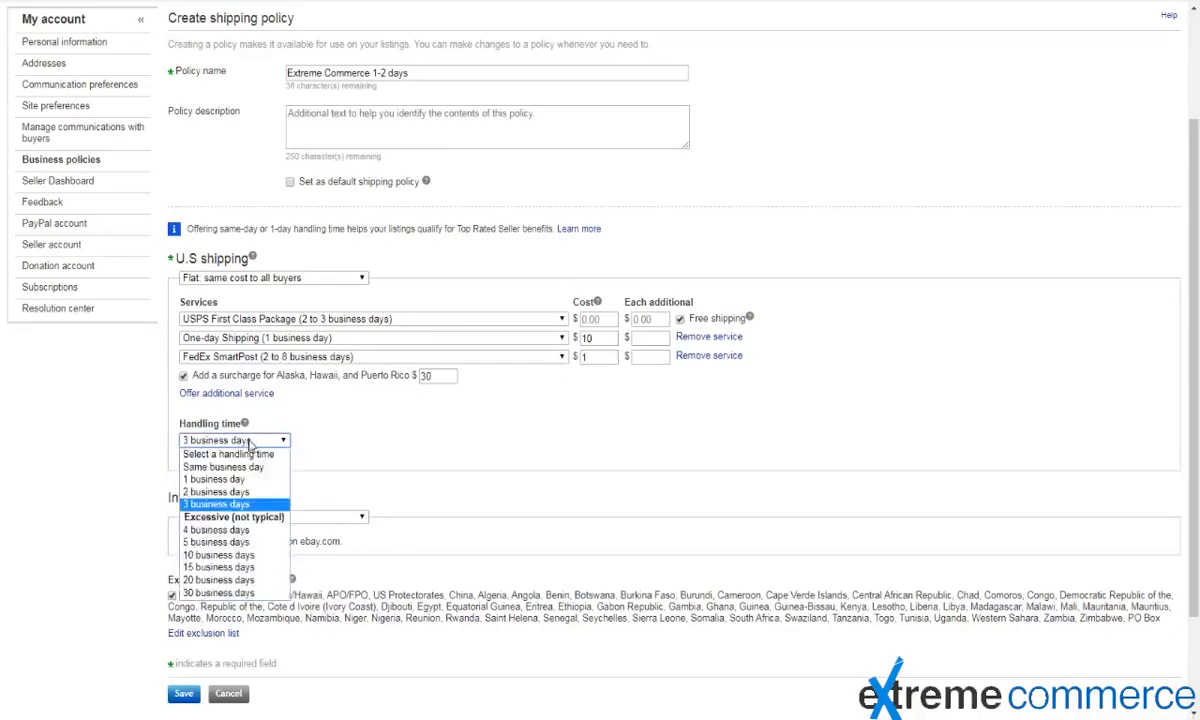
pyautogui.click(235, 567)
pyautogui.click(255, 438)
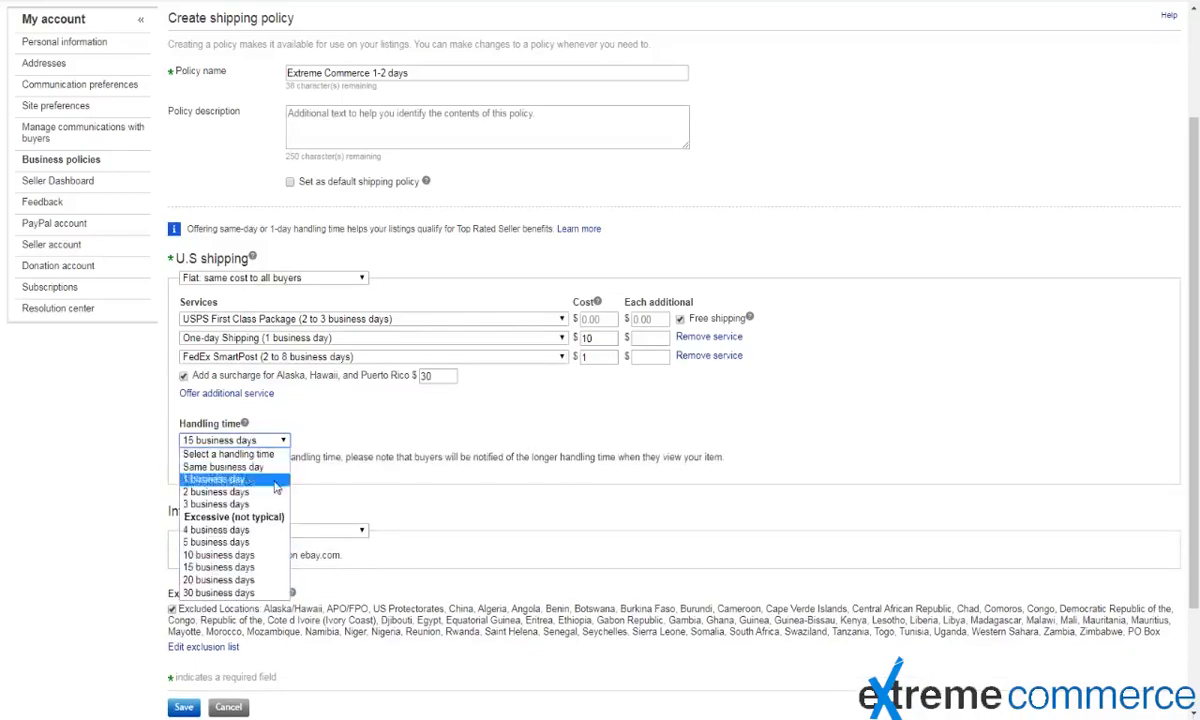
pyautogui.click(420, 522)
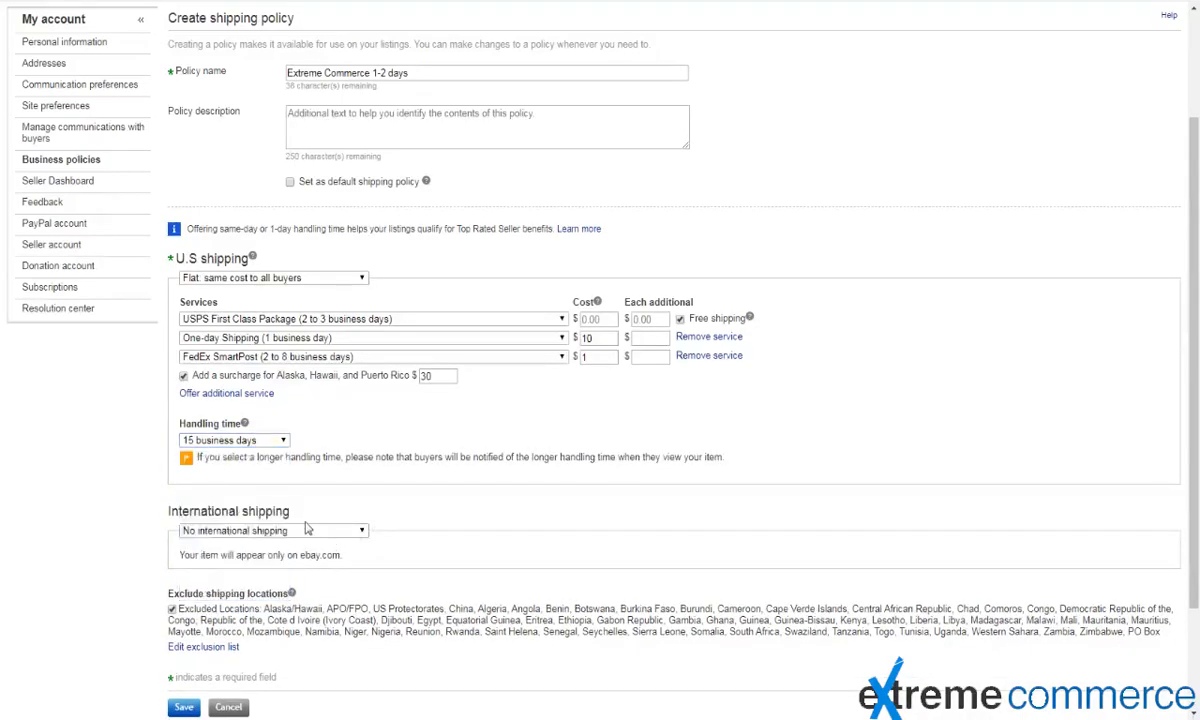
# Set international shipping to Flat: same cost to all buyers and choose Worldwide as the ship-to destination
pyautogui.scroll(-3, 313, 530)
pyautogui.click(319, 391)
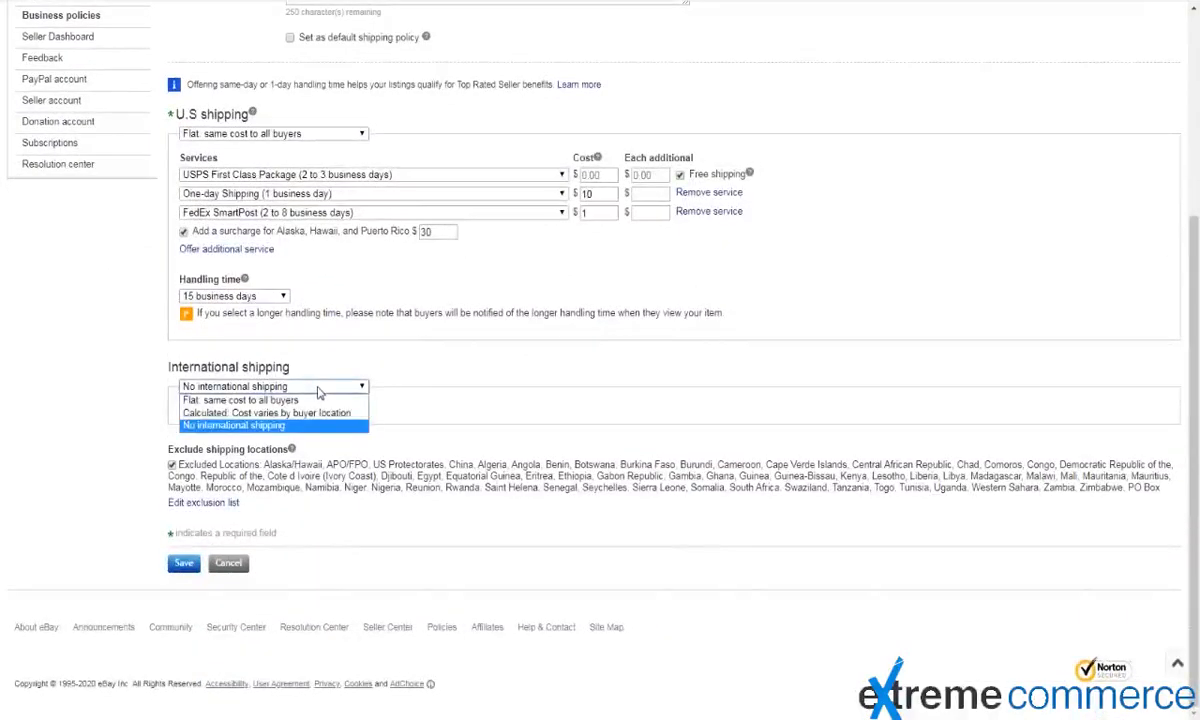
pyautogui.click(300, 400)
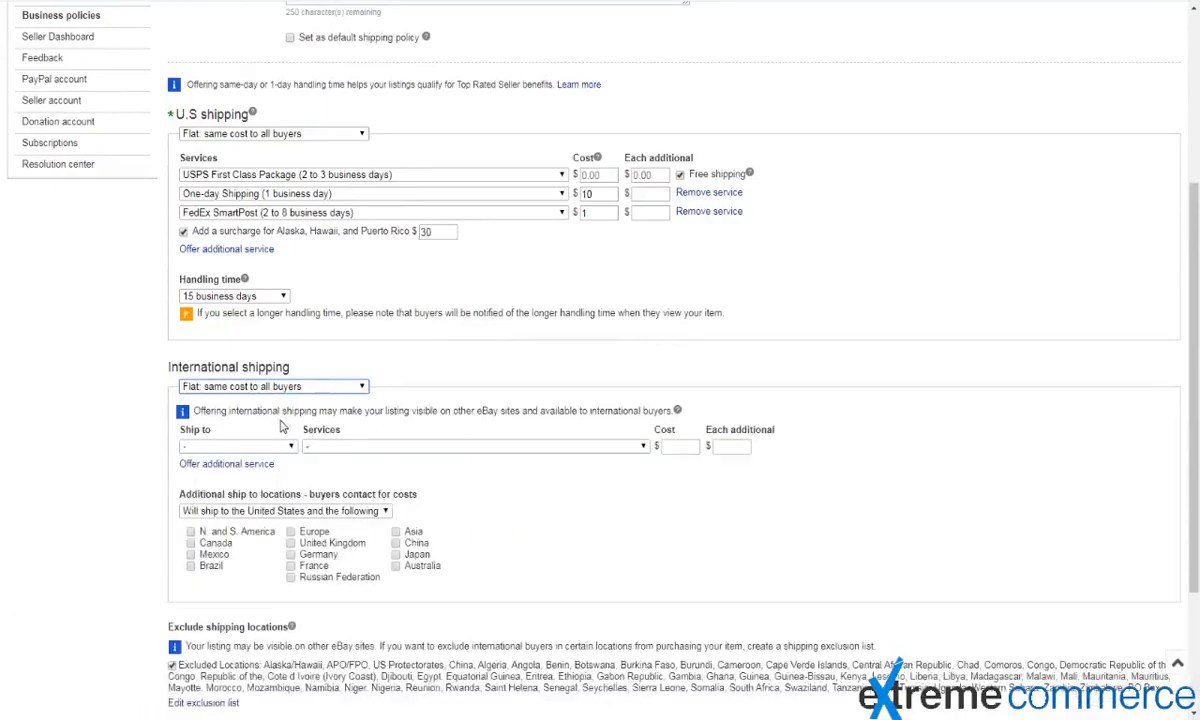
pyautogui.scroll(-3, 285, 434)
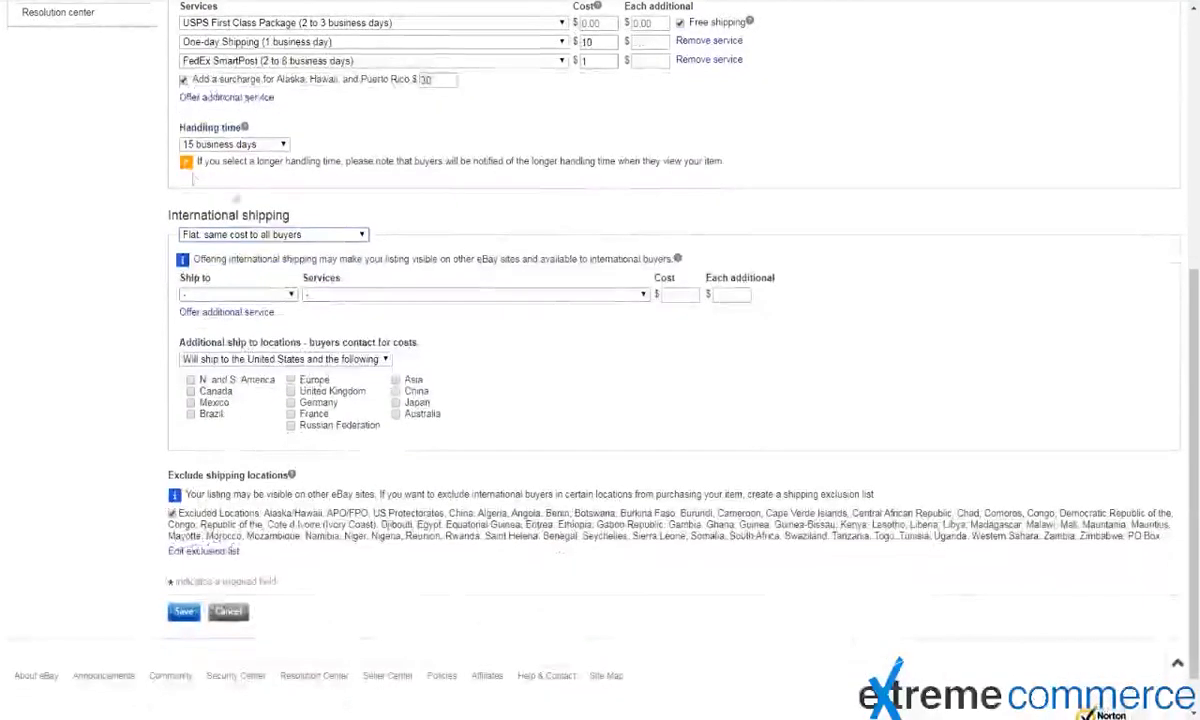
pyautogui.click(280, 295)
pyautogui.click(232, 313)
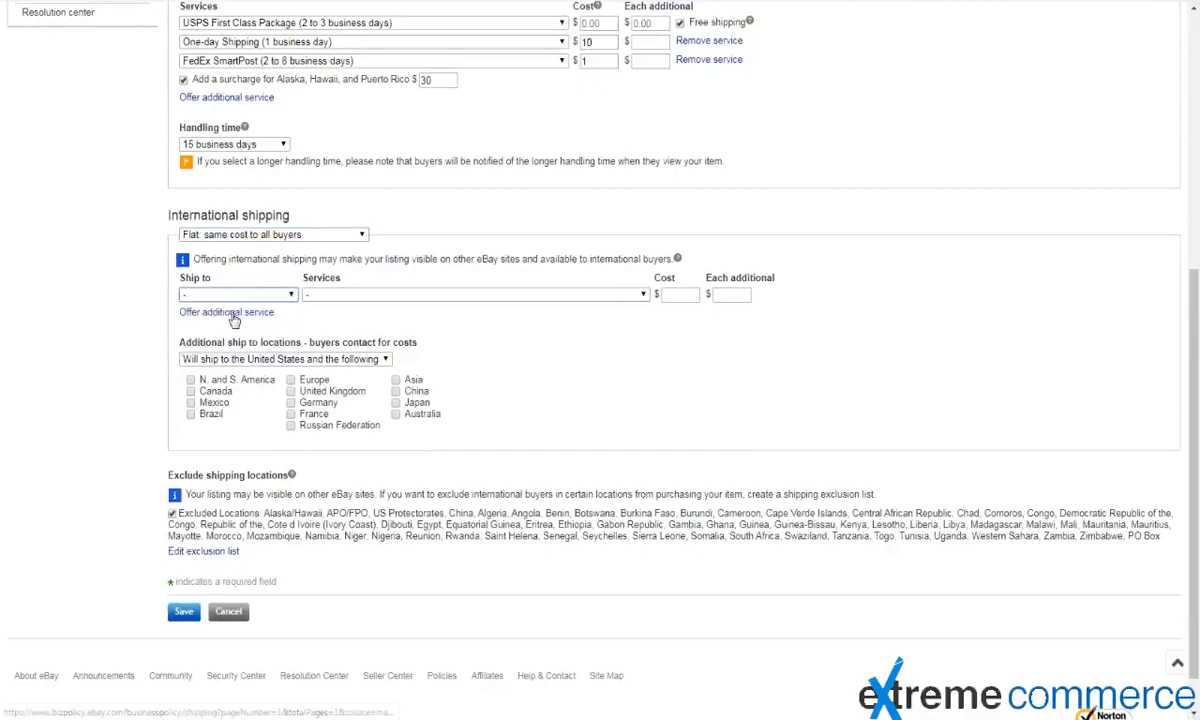
pyautogui.click(276, 297)
pyautogui.click(230, 321)
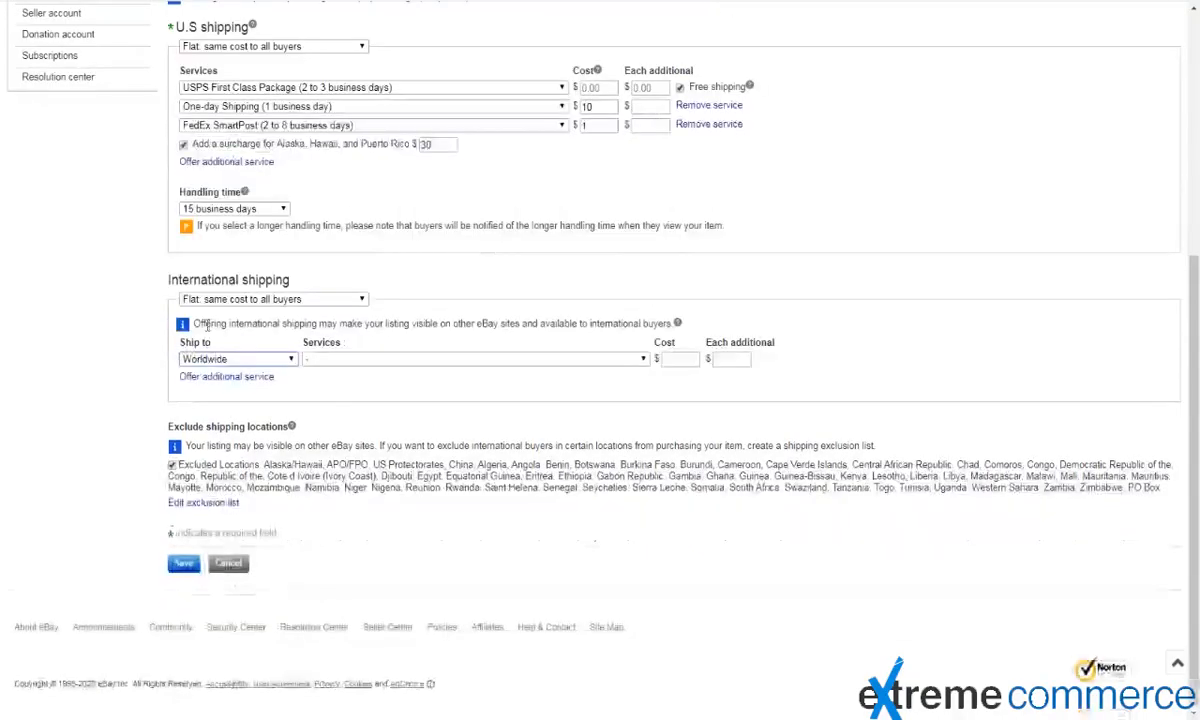
# Look through the available international shipping services and set the international shipping cost to $50
pyautogui.click(432, 359)
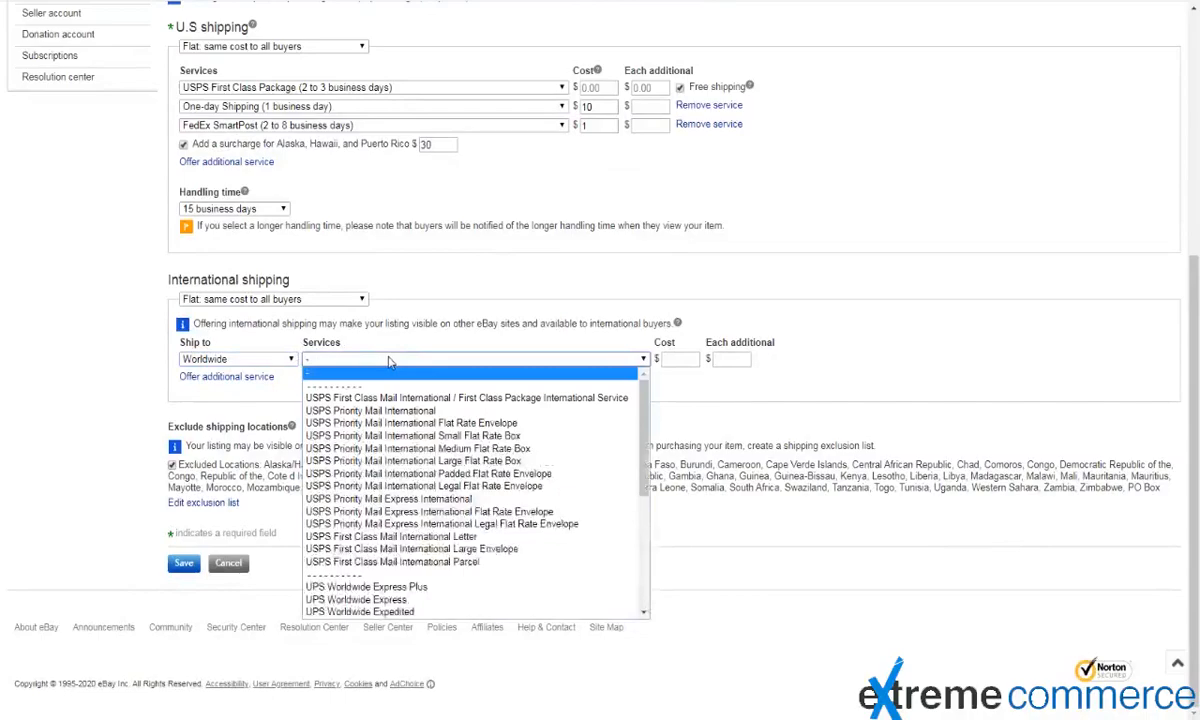
pyautogui.scroll(-5, 390, 470)
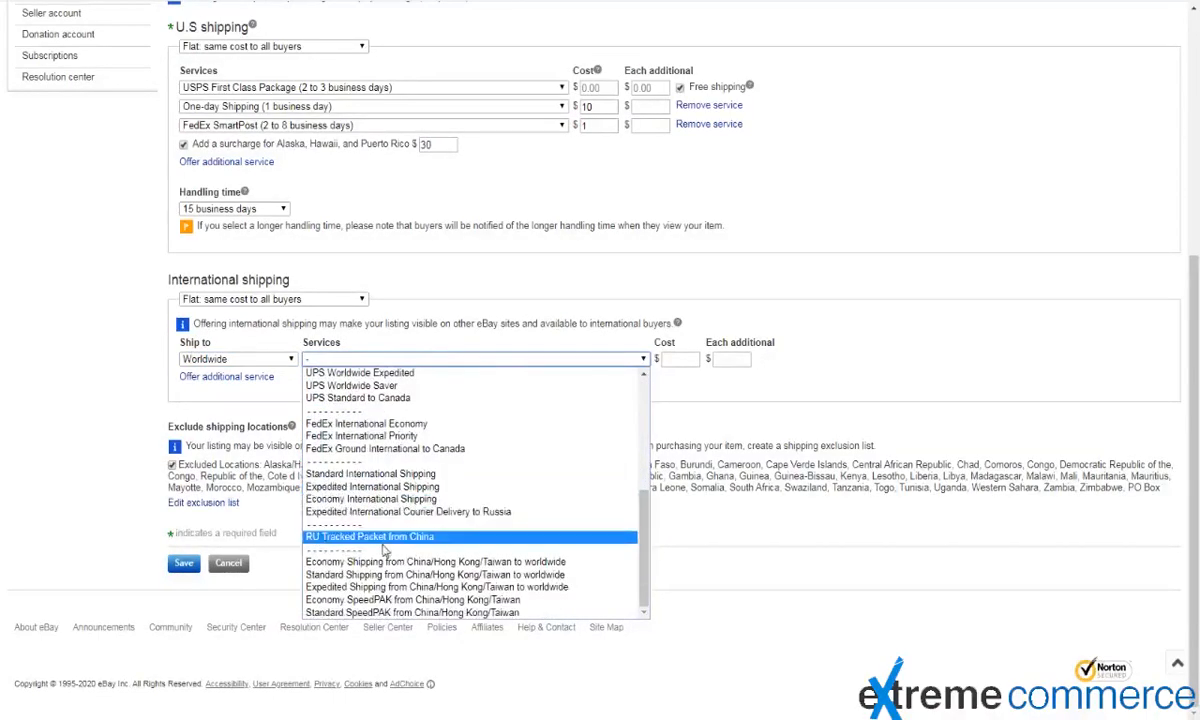
pyautogui.click(705, 400)
pyautogui.click(684, 361)
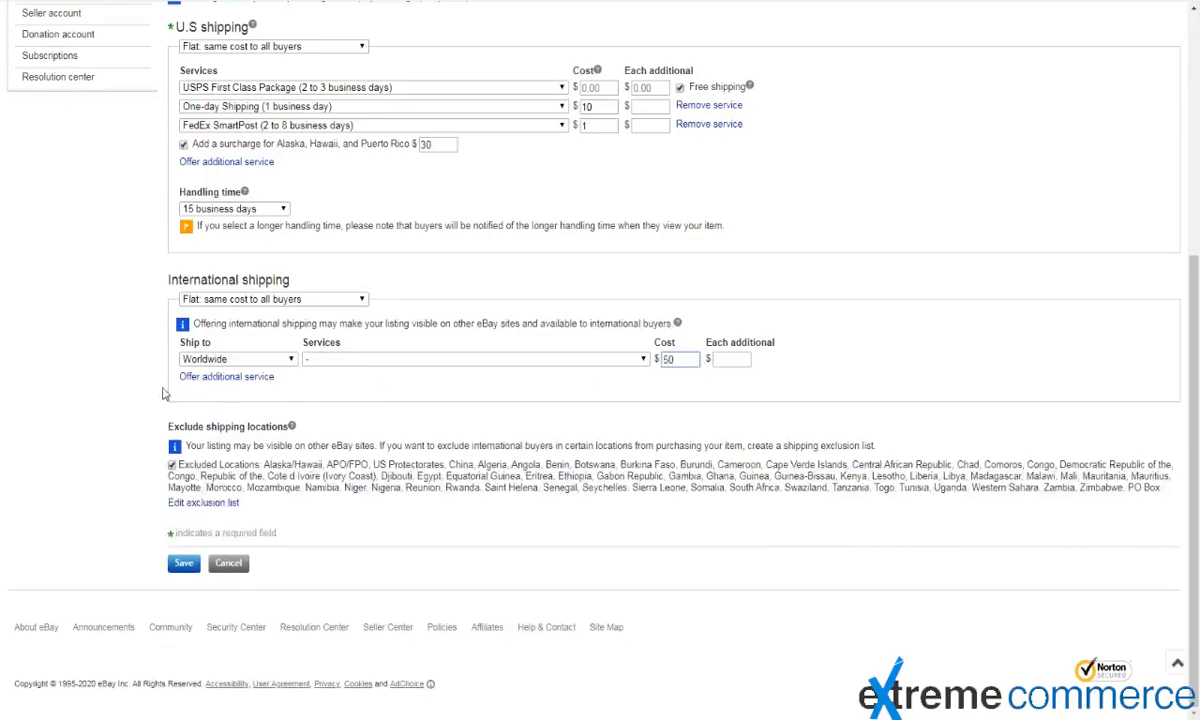
# Set the international ship-to destination to Canada
pyautogui.click(245, 358)
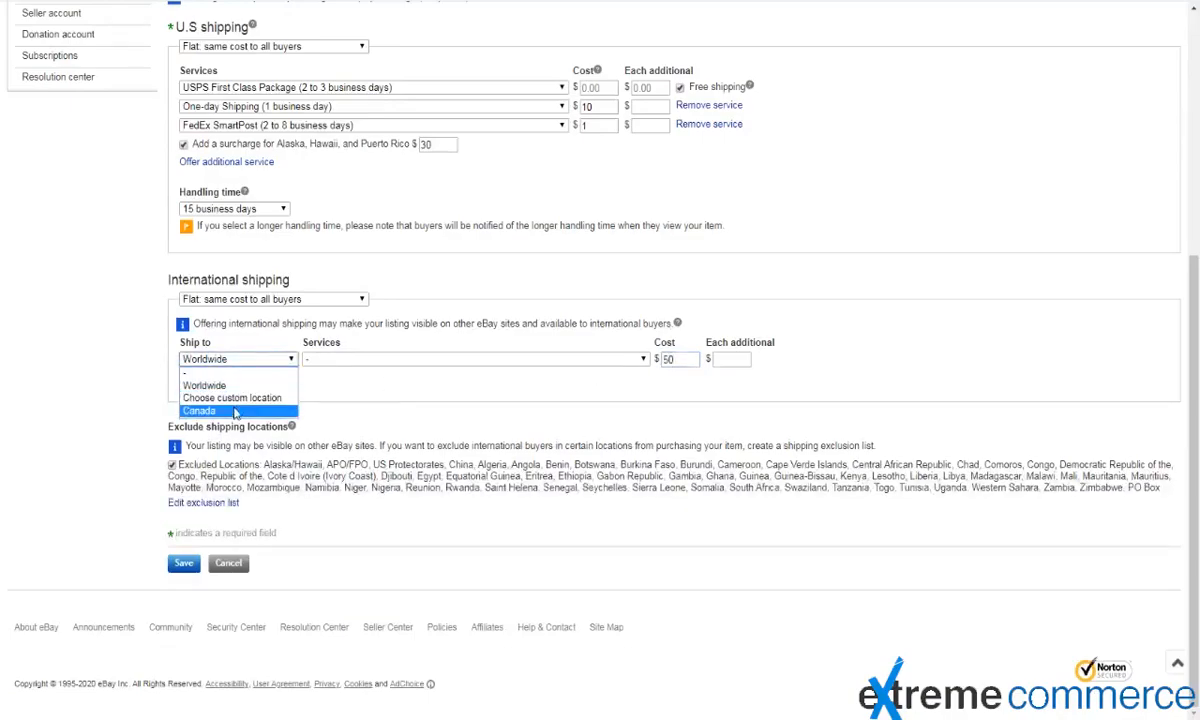
pyautogui.click(199, 410)
pyautogui.scroll(-1, 228, 365)
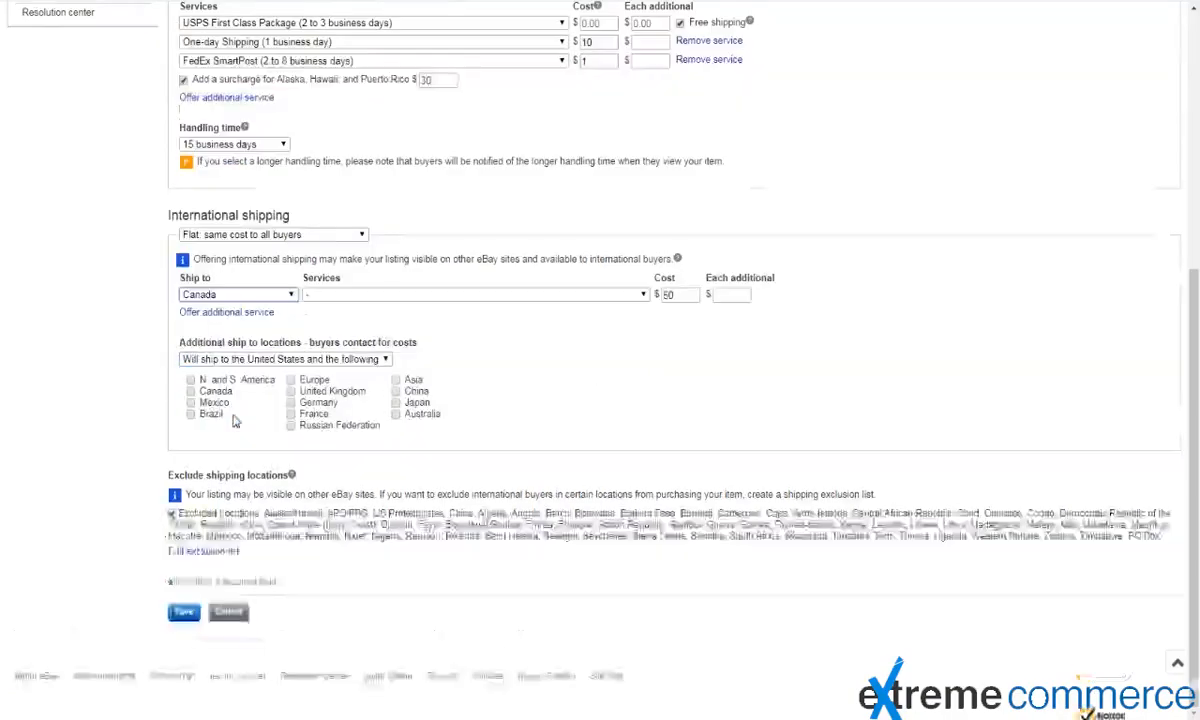
# Choose a custom ship-to location covering Europe, United Kingdom, Asia, China, Japan and Australia, and add a second international service row
pyautogui.click(242, 293)
pyautogui.click(249, 338)
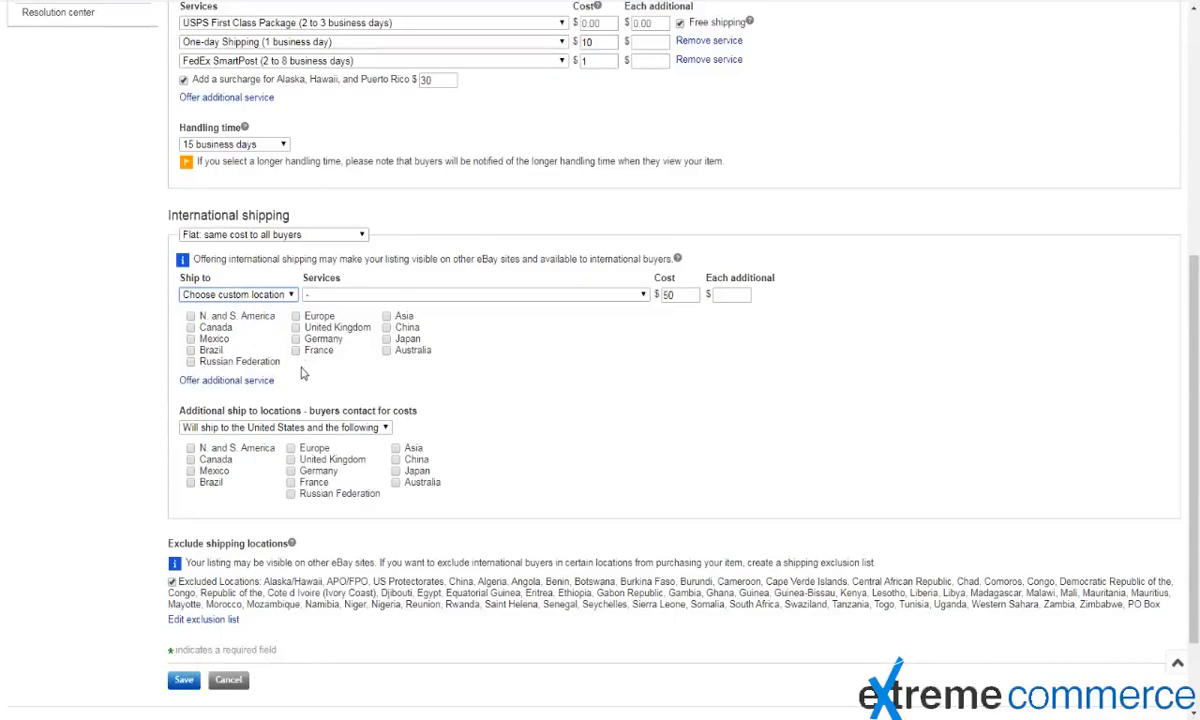
pyautogui.click(296, 316)
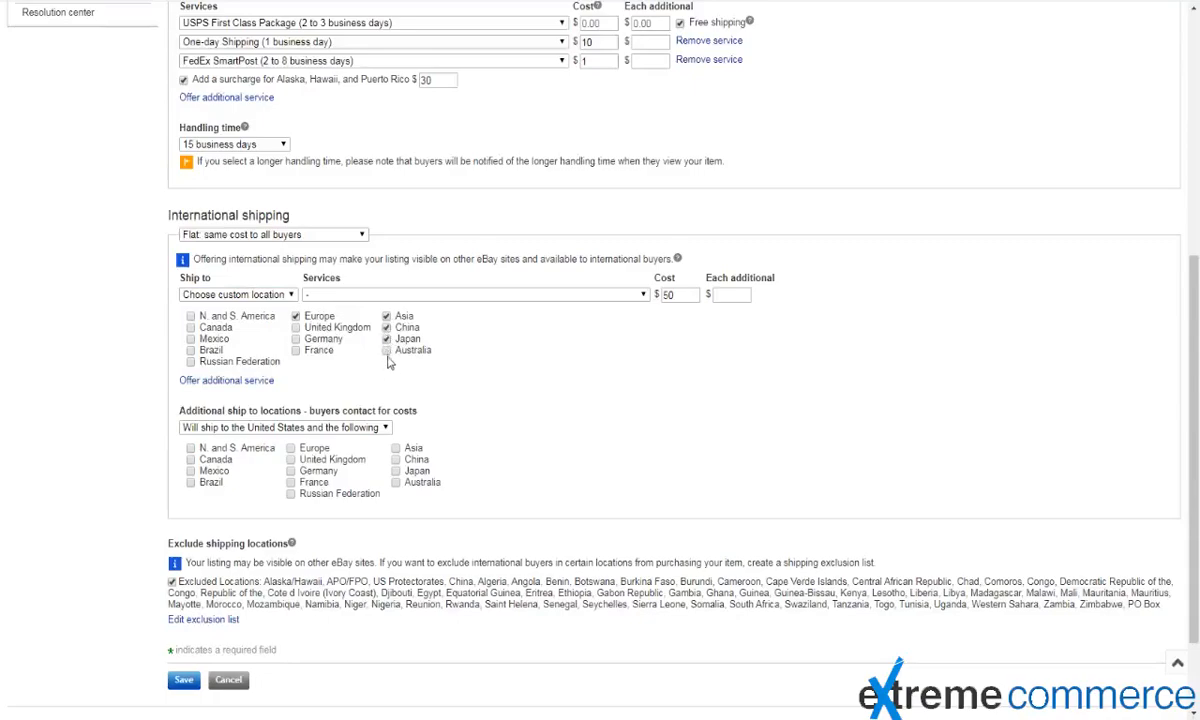
pyautogui.click(386, 352)
pyautogui.click(226, 380)
# Try to remove all African countries from the excluded shipping locations, and look through the other regions in the exclusion list
pyautogui.scroll(-2, 200, 420)
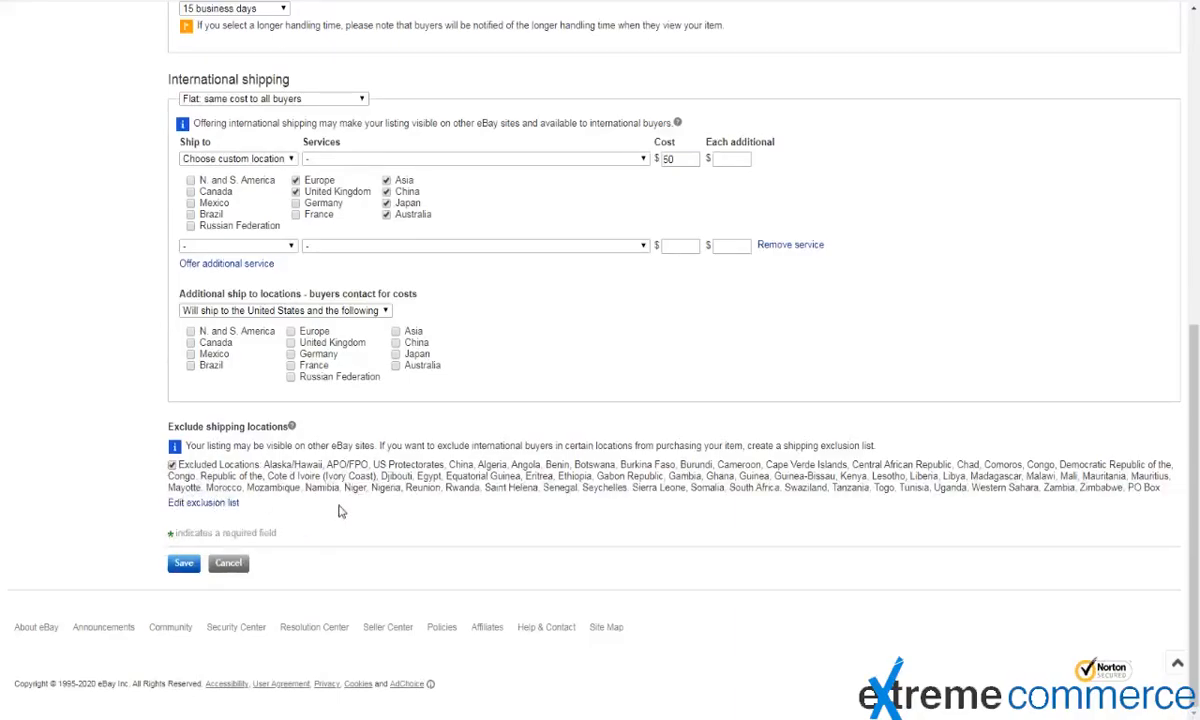
pyautogui.click(229, 509)
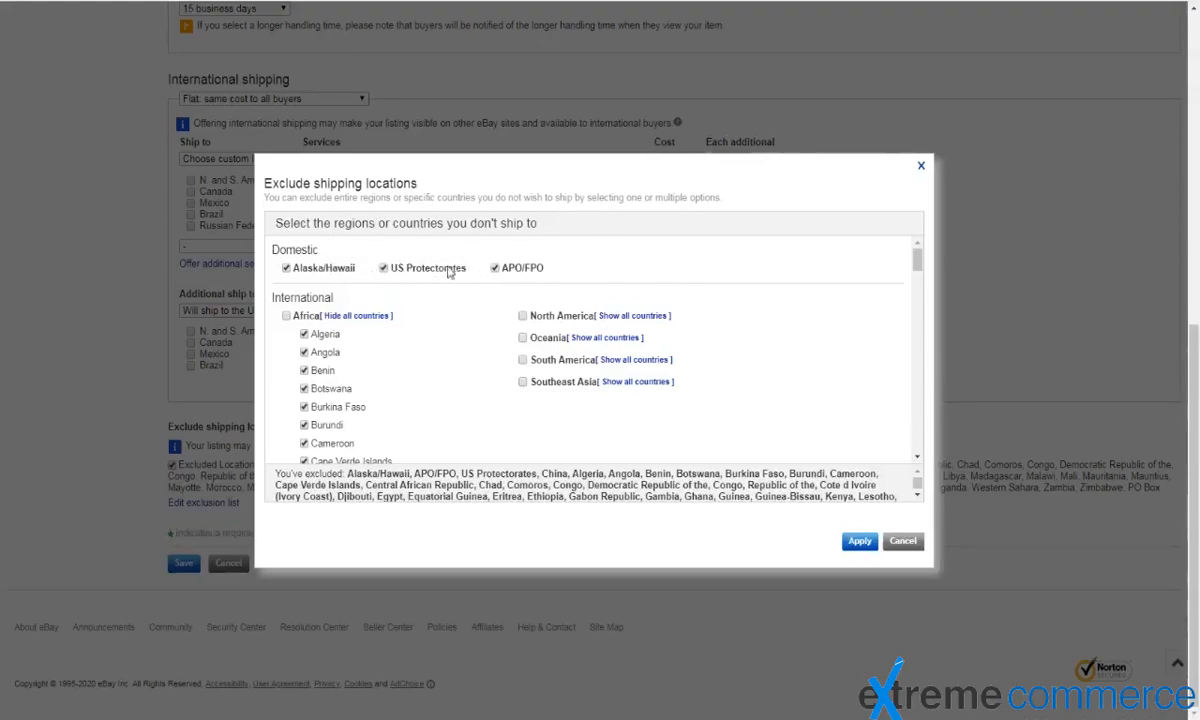
pyautogui.scroll(-2, 317, 338)
pyautogui.scroll(2, 317, 338)
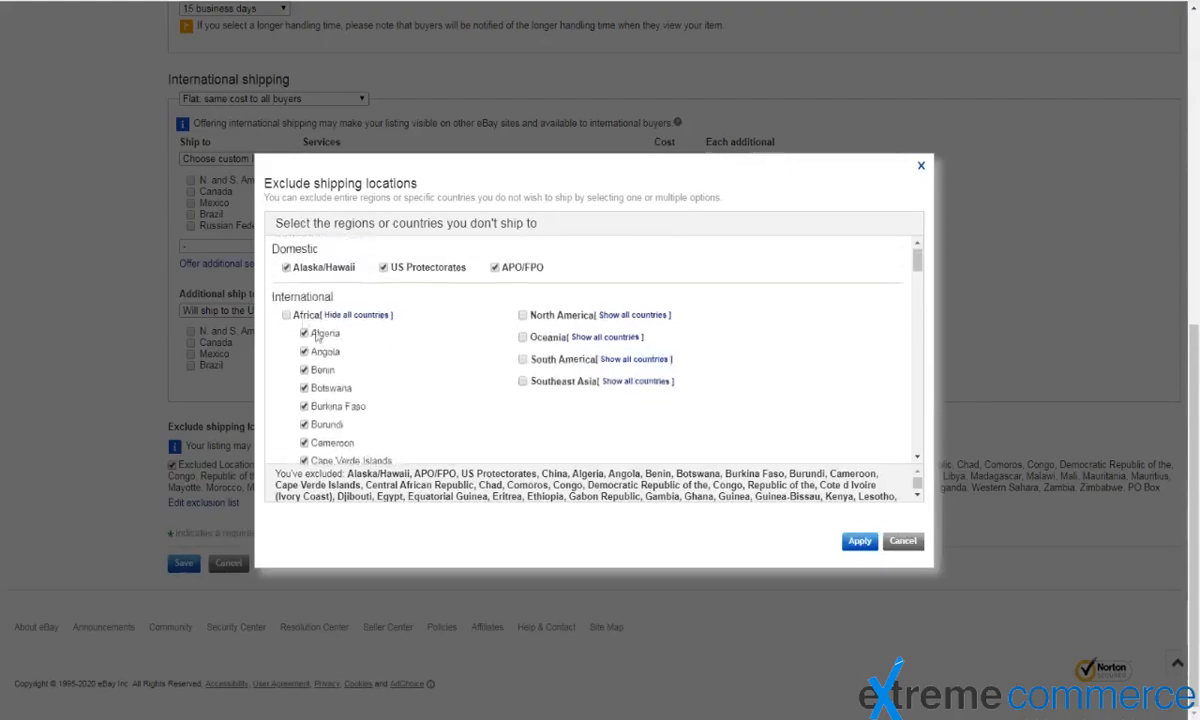
pyautogui.click(287, 315)
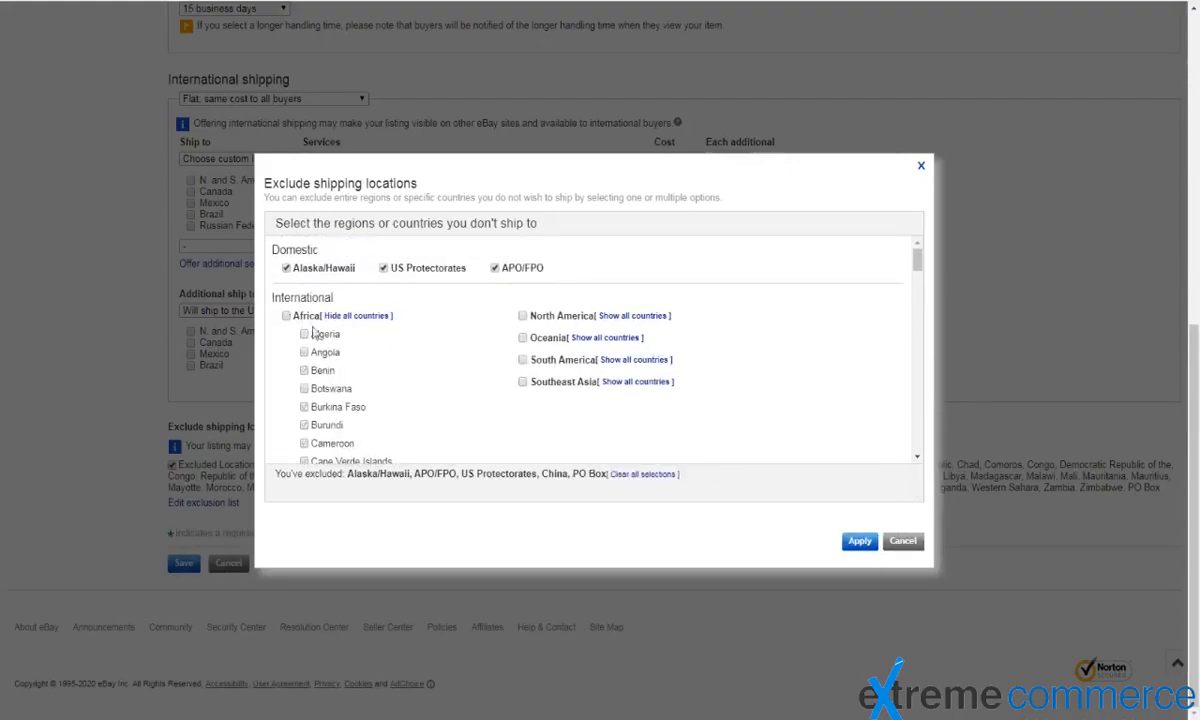
pyautogui.scroll(-3, 313, 333)
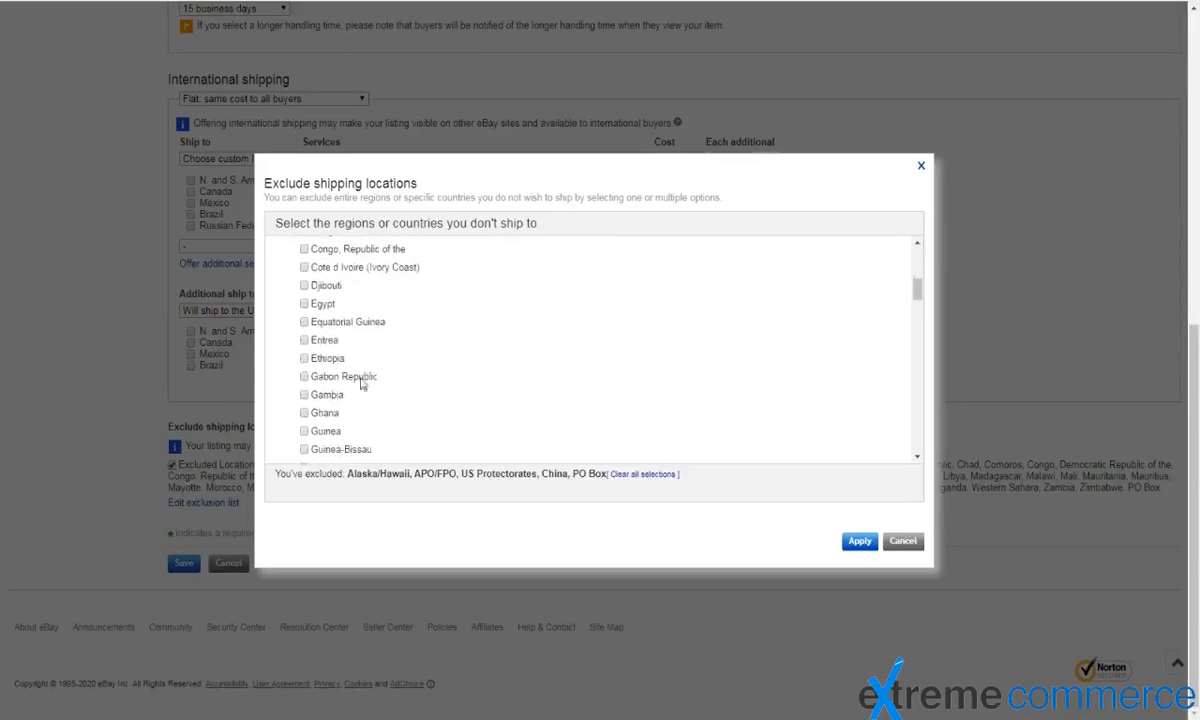
pyautogui.scroll(-10, 362, 385)
pyautogui.scroll(-12, 378, 335)
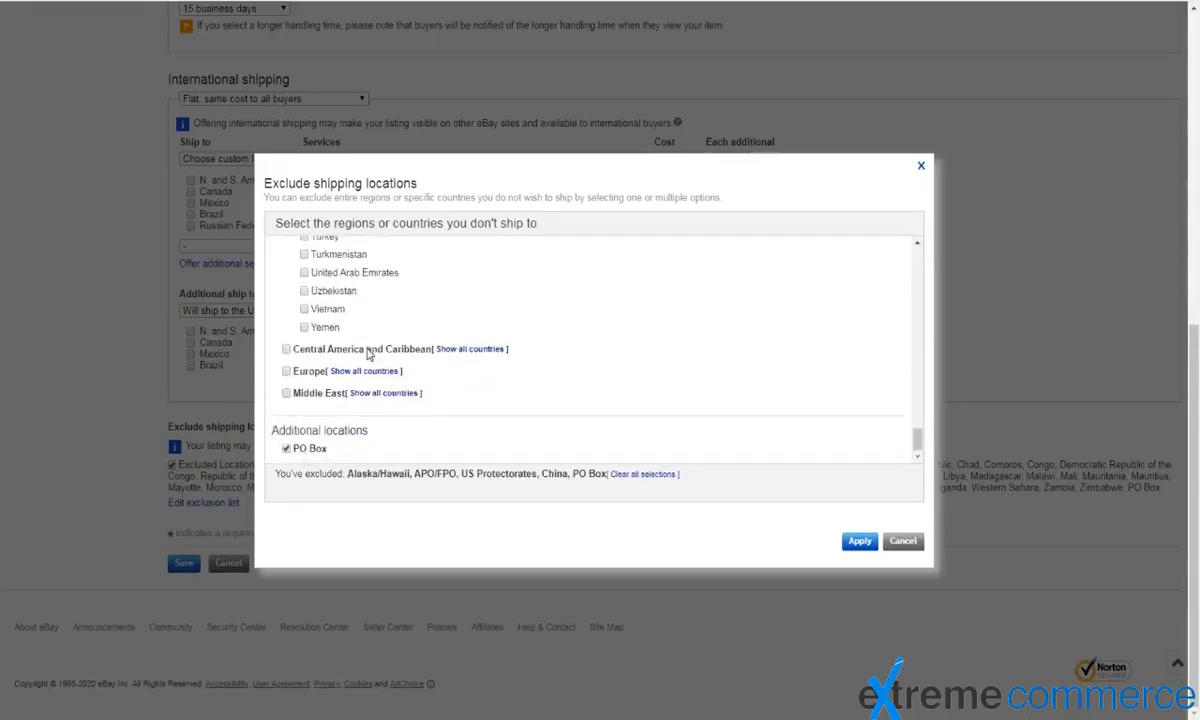
pyautogui.scroll(8, 420, 338)
pyautogui.scroll(-9, 420, 343)
pyautogui.click(860, 541)
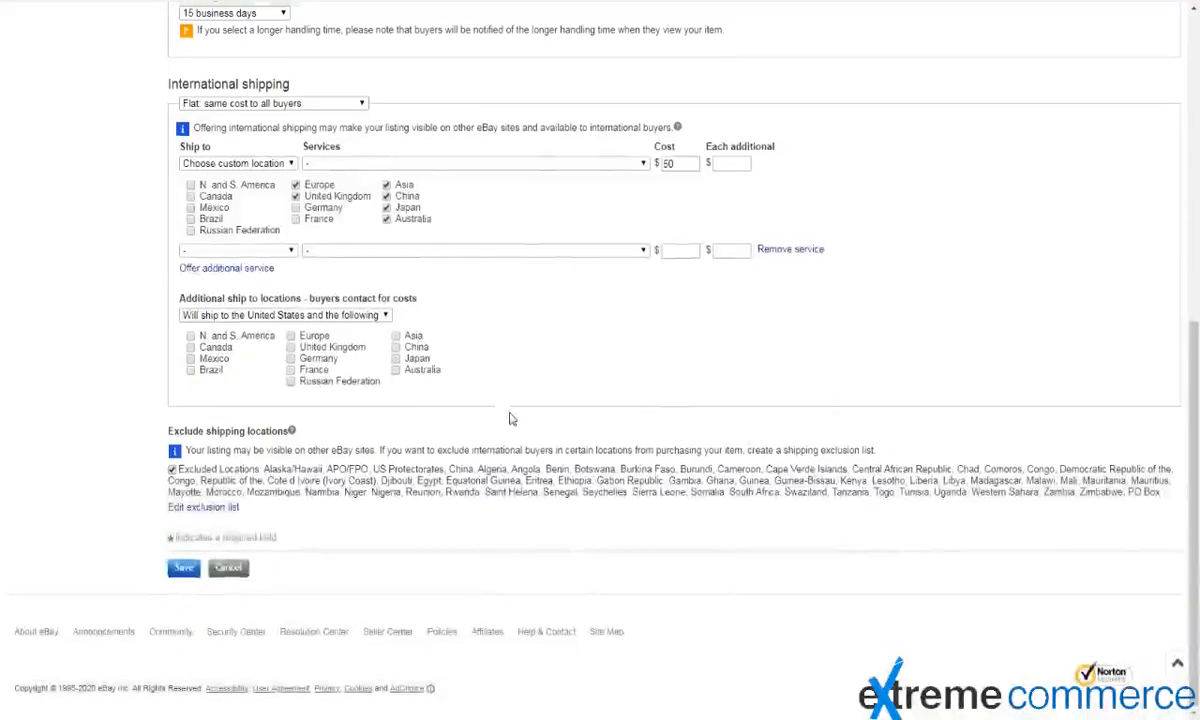
pyautogui.scroll(6, 213, 172)
pyautogui.moveTo(213, 172); pyautogui.dragTo(292, 170)
pyautogui.click(305, 168)
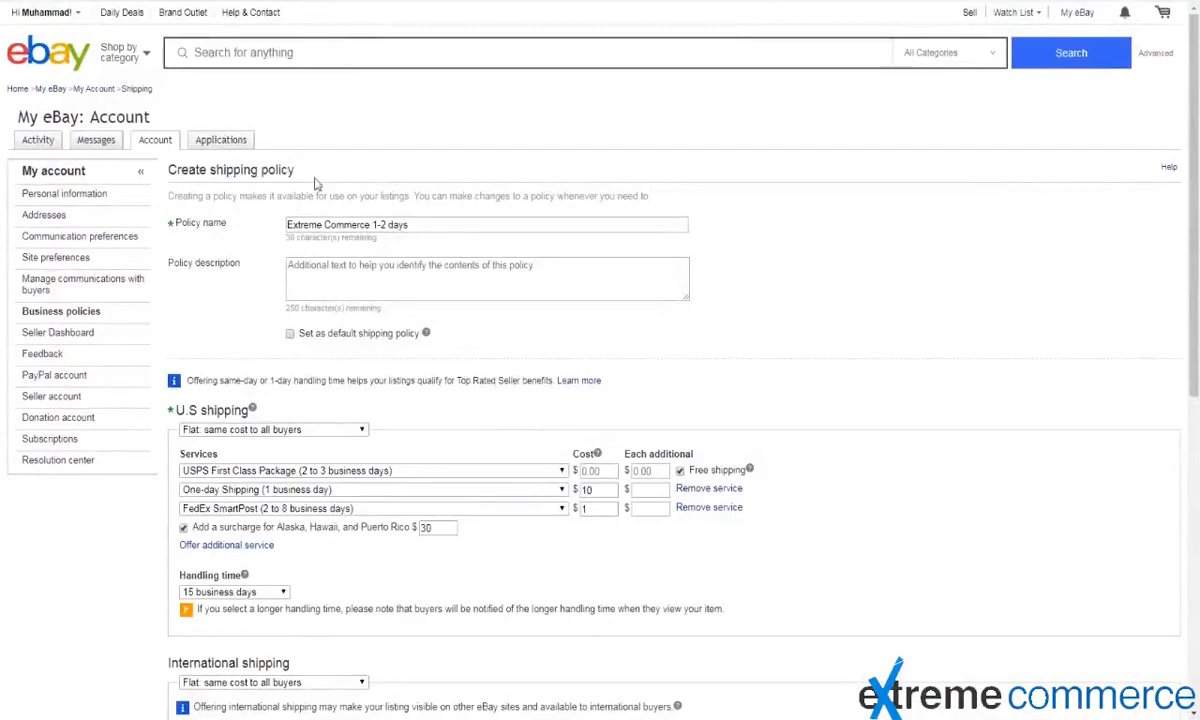